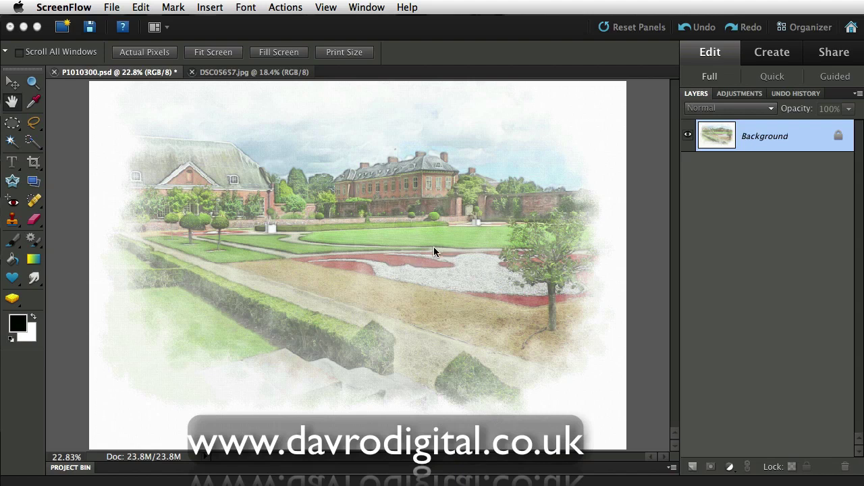
Switch to the DSC05657.jpg photo and duplicate its Background layer.
click(254, 73)
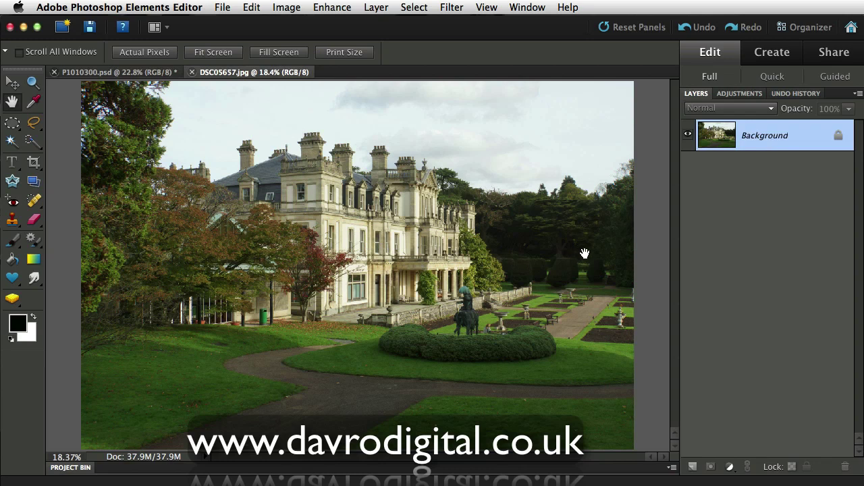
key(super+j)
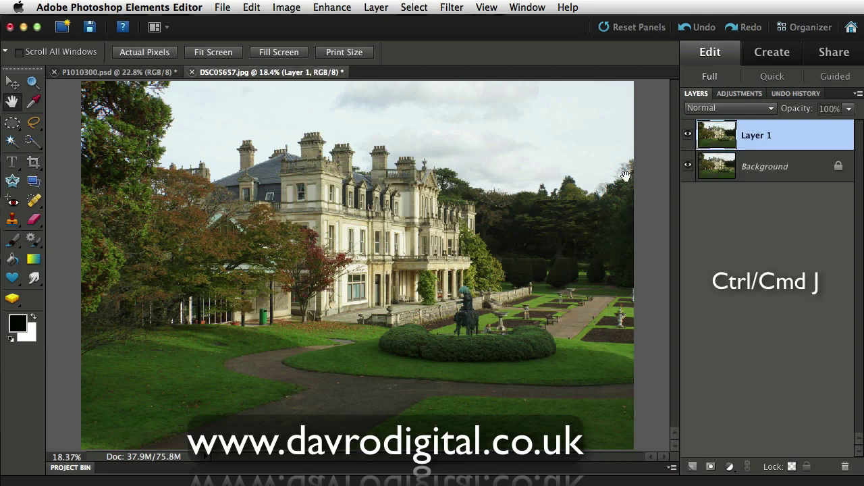
Apply Shadows/Highlights to Layer 1 with Lighten Shadows 33%, Darken Highlights 28% and Midtone Contrast +19%.
click(331, 7)
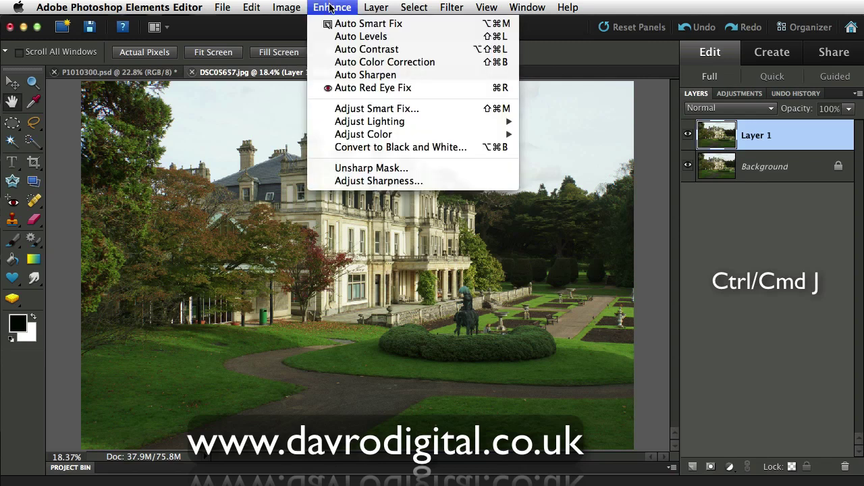
mouse_move(351, 126)
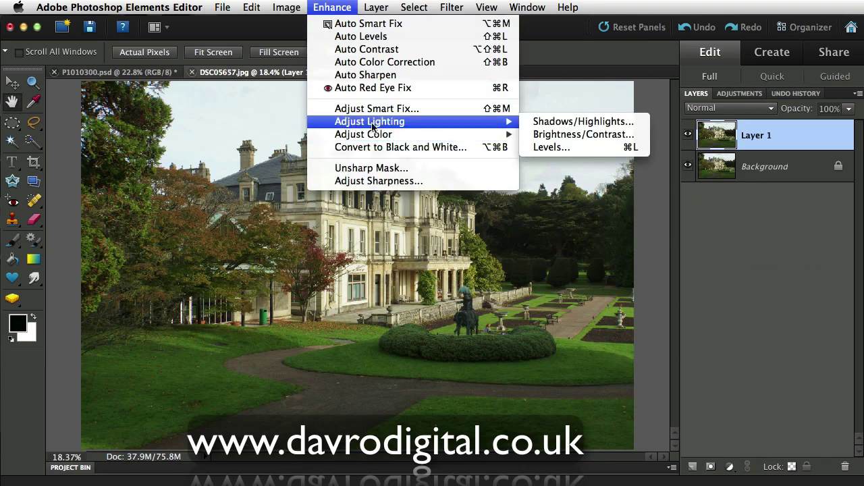
click(575, 127)
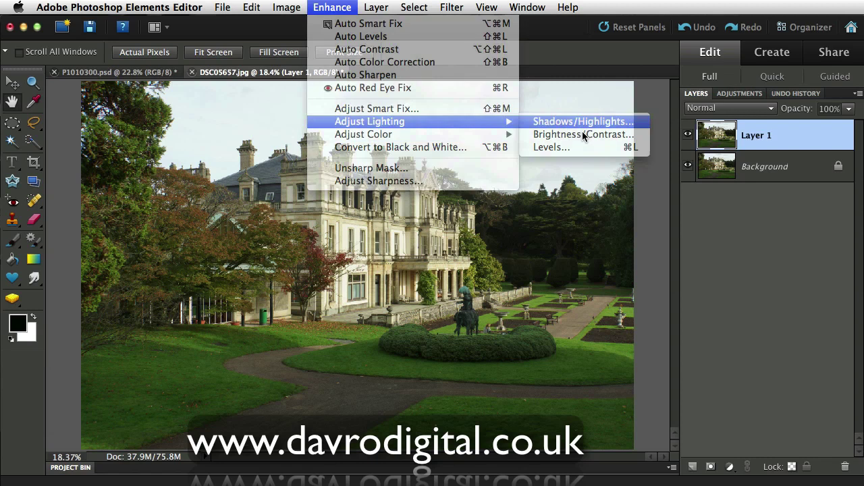
drag(647, 328, 648, 316)
click(814, 369)
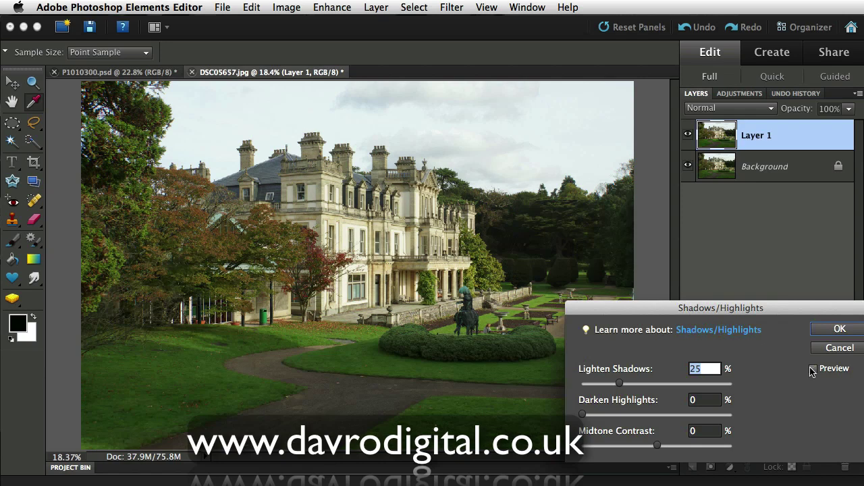
click(814, 368)
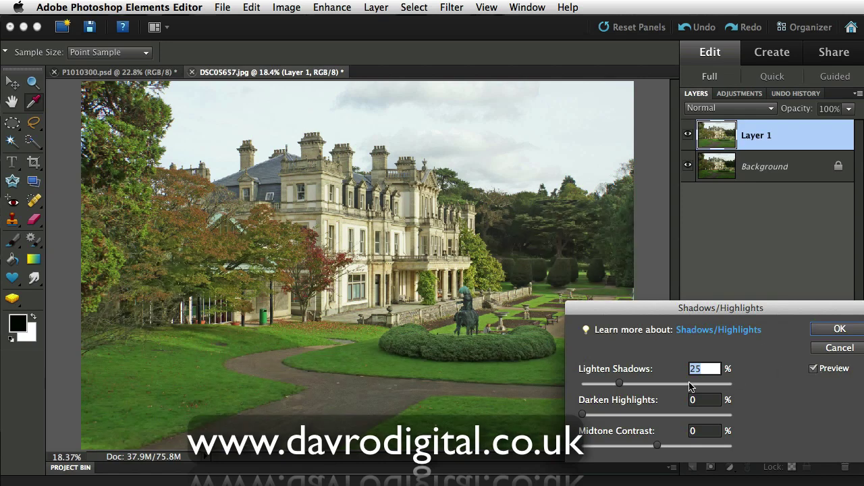
click(583, 415)
drag(586, 415, 624, 405)
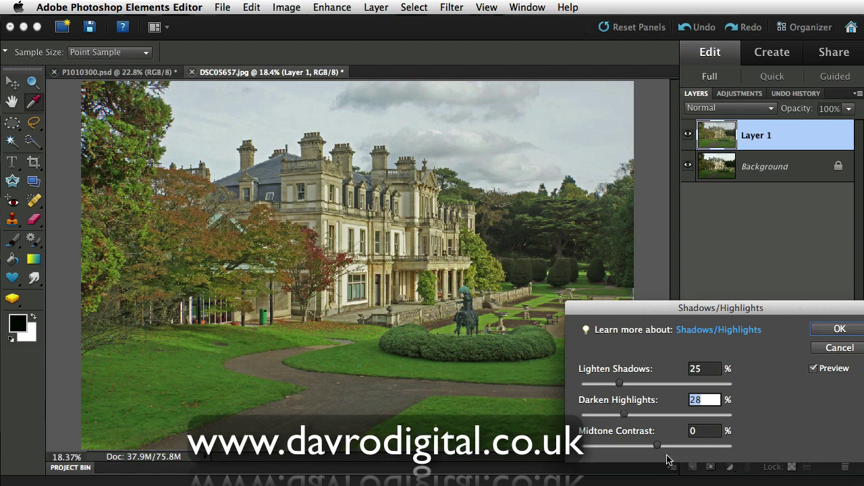
drag(656, 447, 669, 447)
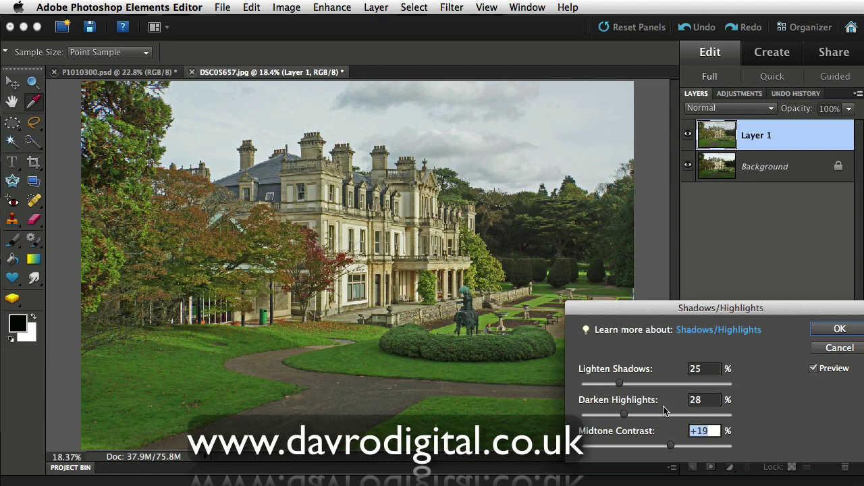
drag(619, 382, 632, 384)
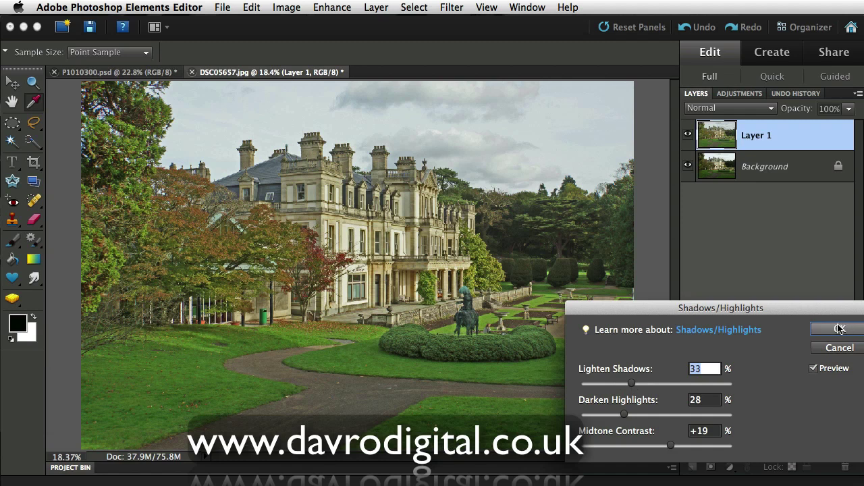
click(837, 330)
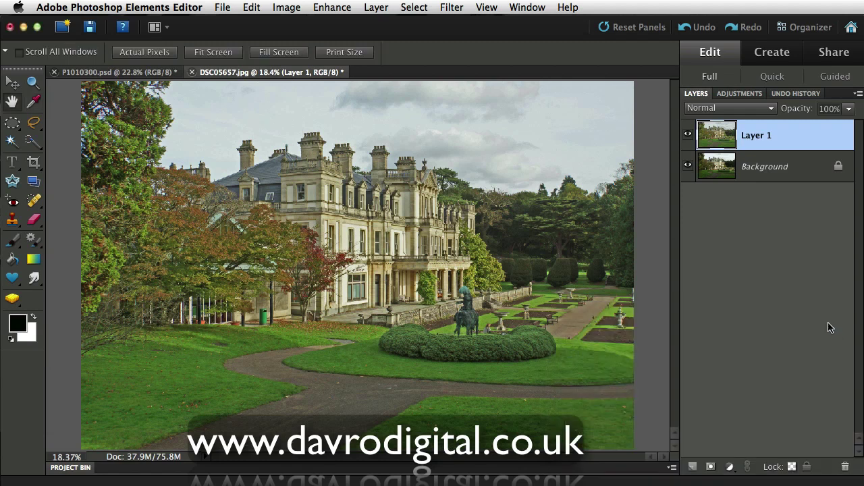
Open the Smart Blur filter for Layer 1 and bring the building's carved stone gable into its preview.
click(453, 8)
mouse_move(456, 144)
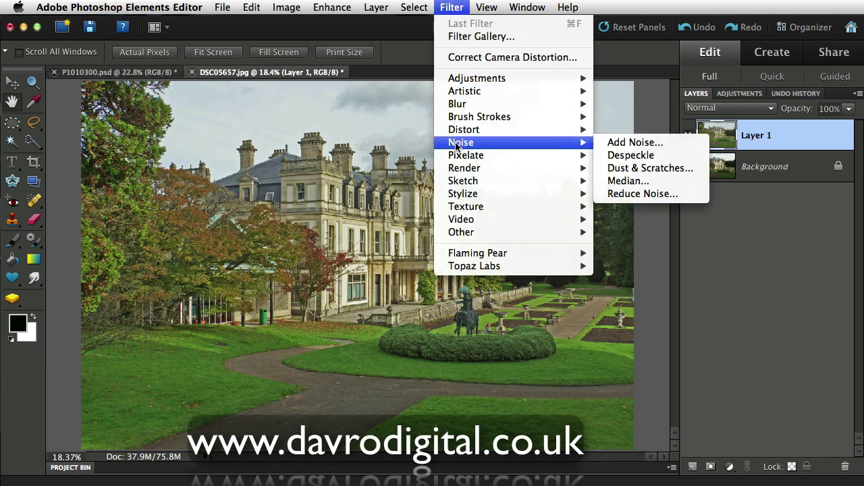
mouse_move(467, 103)
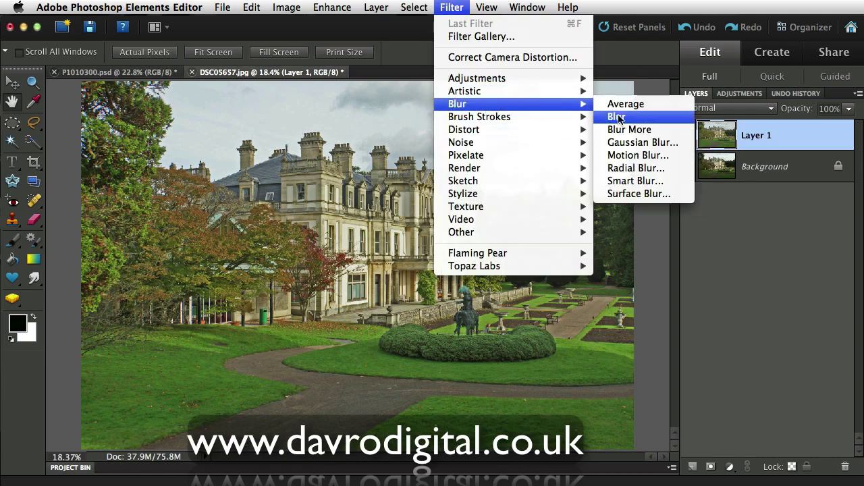
click(635, 181)
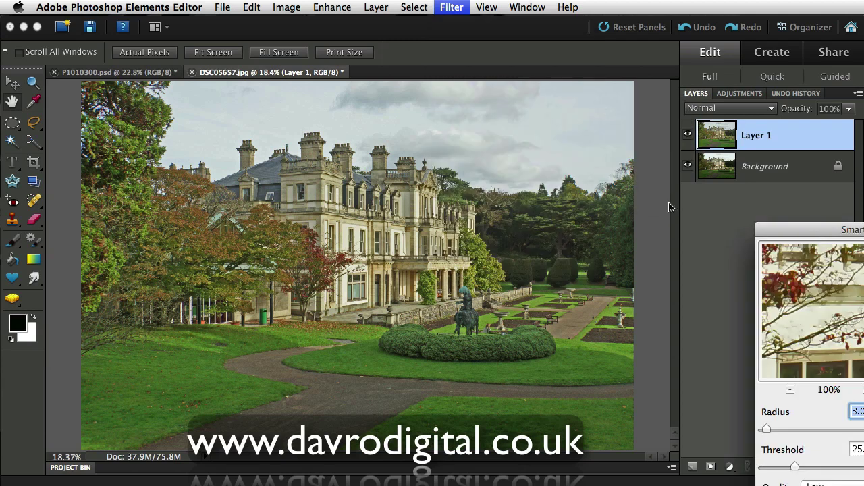
drag(809, 236, 700, 164)
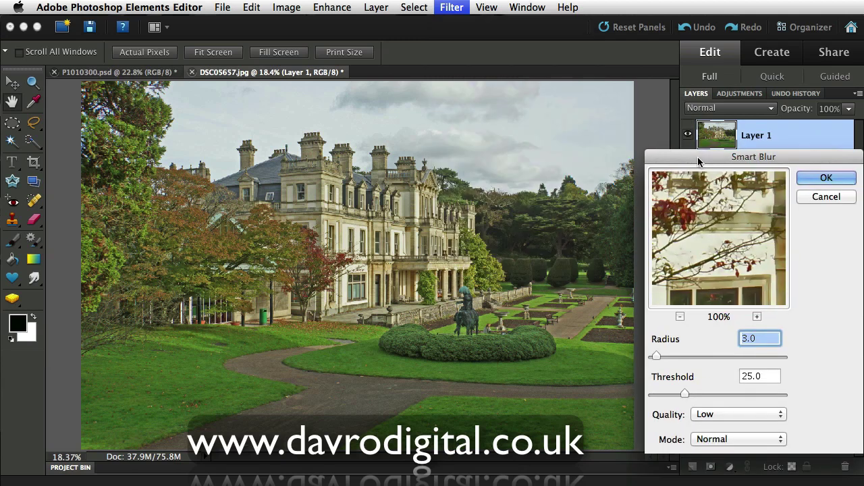
drag(736, 220, 670, 284)
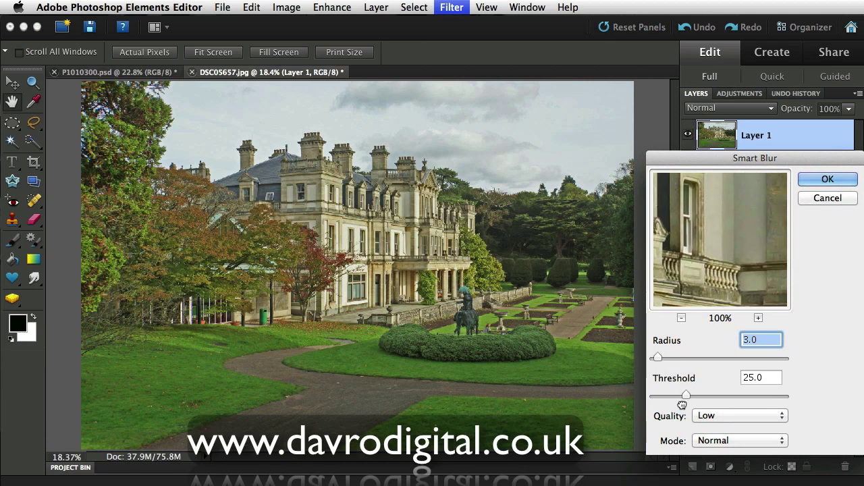
drag(714, 235, 572, 394)
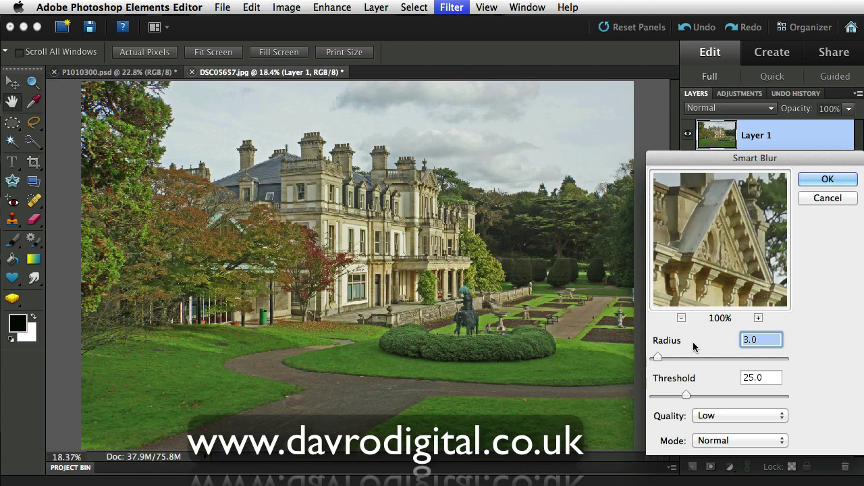
drag(709, 286, 715, 190)
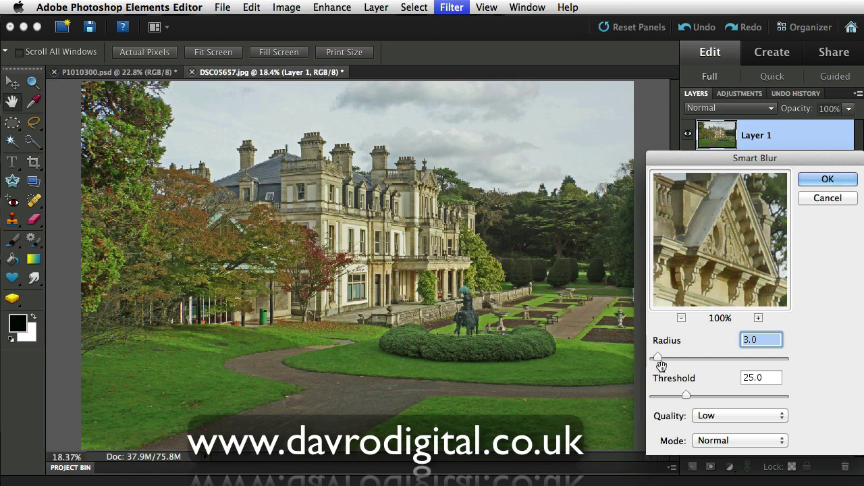
Try Smart Blur with a radius of 17.1 and a threshold of 42.3, checking the roofline in the preview.
drag(658, 359, 675, 359)
click(687, 398)
drag(690, 399, 709, 398)
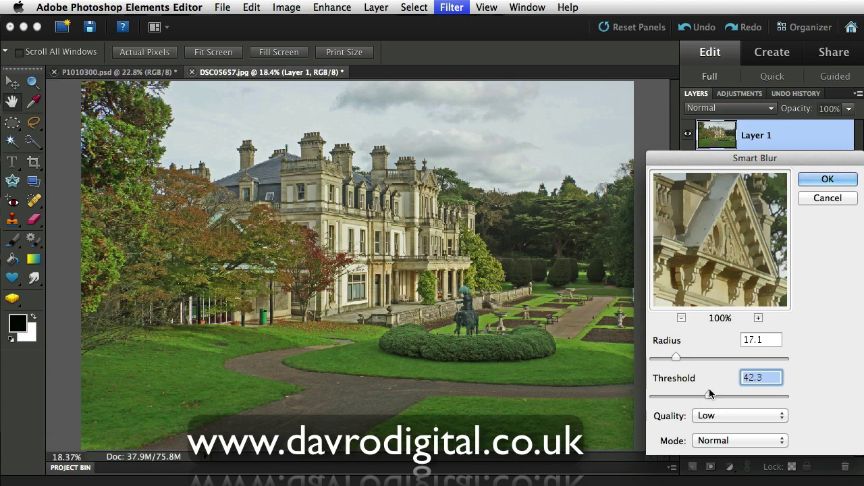
drag(731, 245, 726, 266)
drag(696, 242, 695, 274)
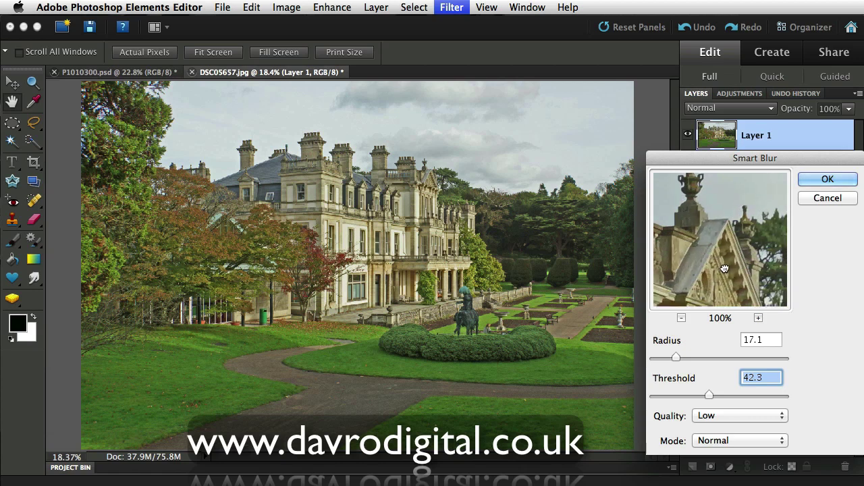
Set the Smart Blur radius to 27.4 and threshold to 36.7, checking the building's stonework in the preview.
click(676, 357)
drag(677, 356, 681, 357)
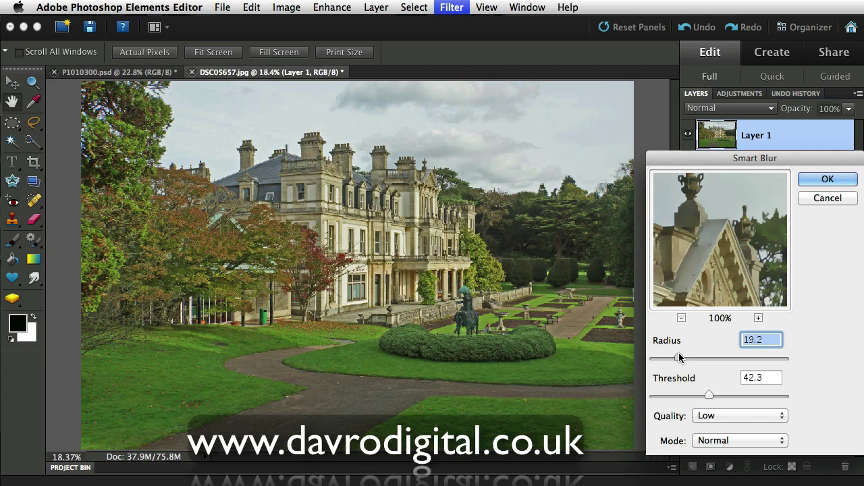
drag(686, 357, 691, 359)
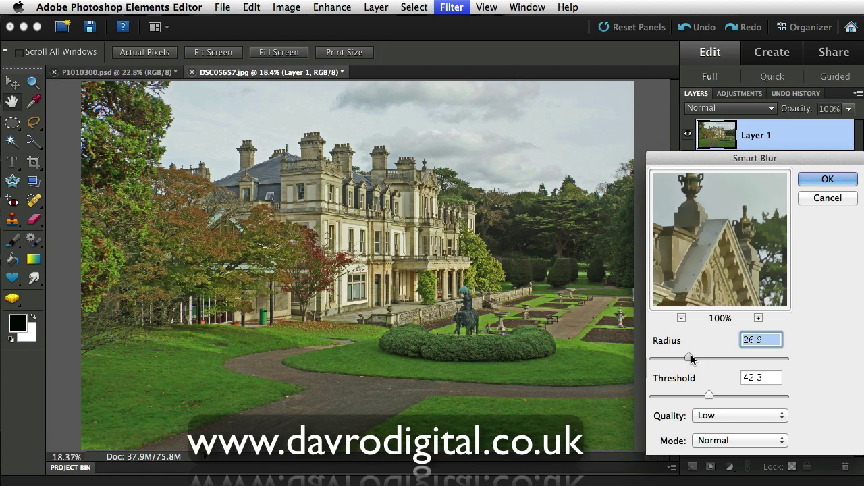
drag(709, 396, 701, 397)
drag(715, 277, 725, 300)
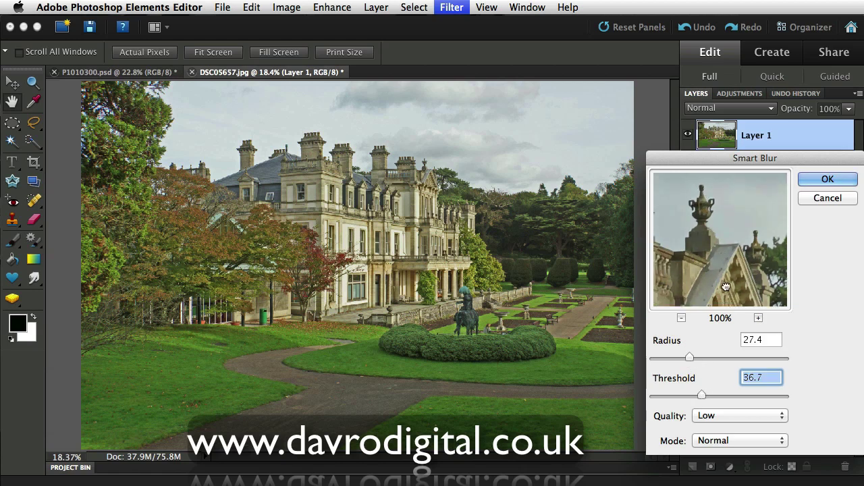
drag(723, 268, 733, 209)
drag(735, 291, 728, 244)
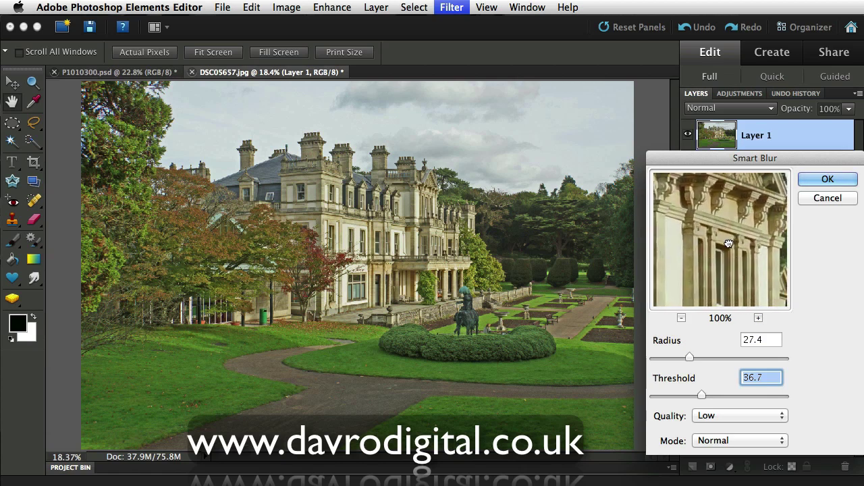
Try Medium and High quality for the Smart Blur, then apply the filter with Low quality.
click(706, 418)
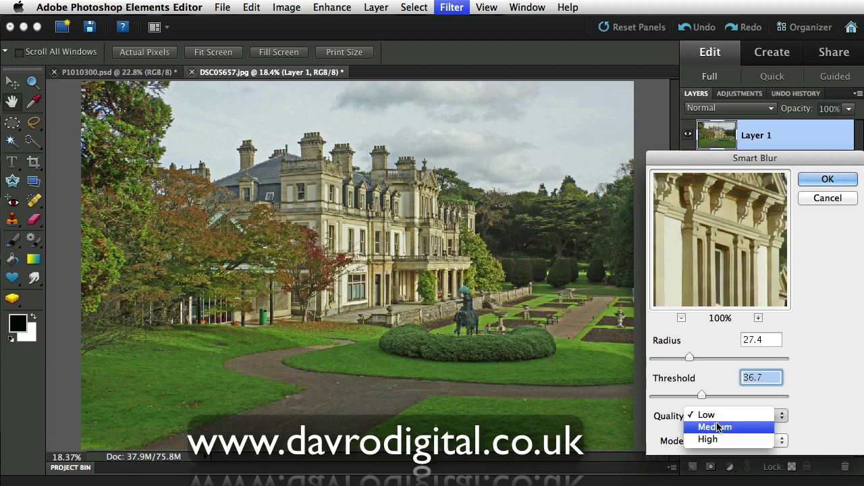
click(722, 425)
click(722, 424)
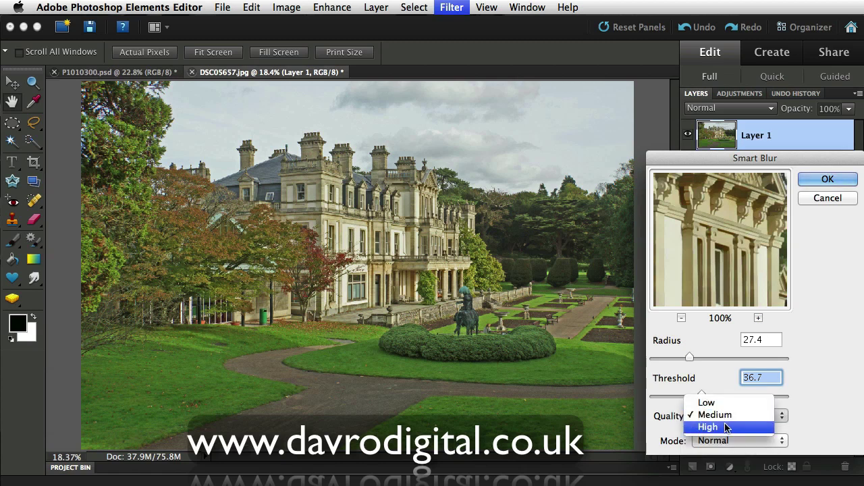
click(726, 426)
click(717, 416)
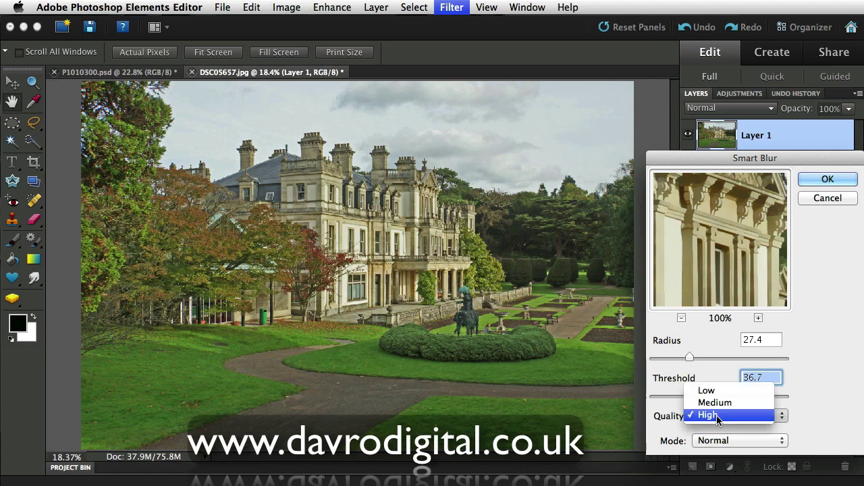
click(721, 392)
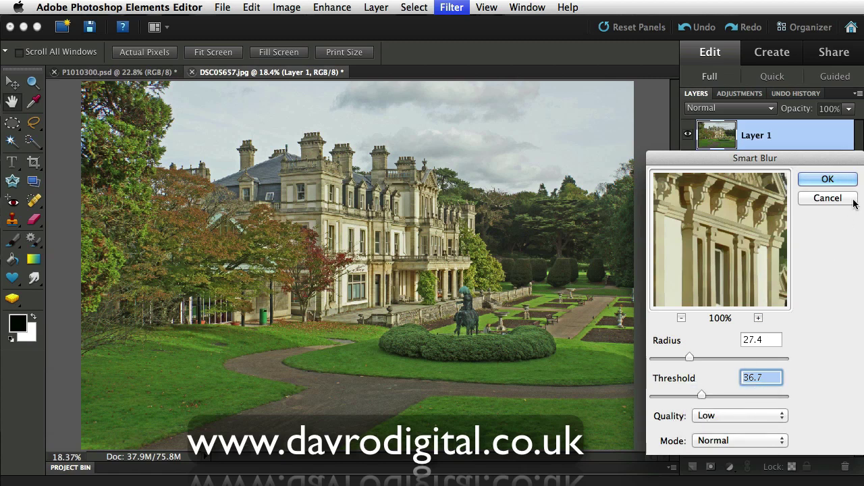
click(828, 179)
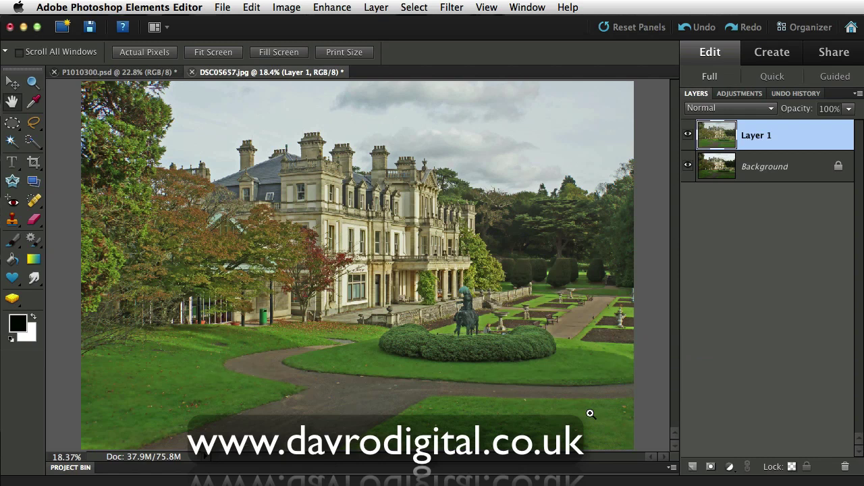
Duplicate the blurred Layer 1 and open the Filter Gallery on the copy with Glowing Edges as the filter.
key(ctrl+j)
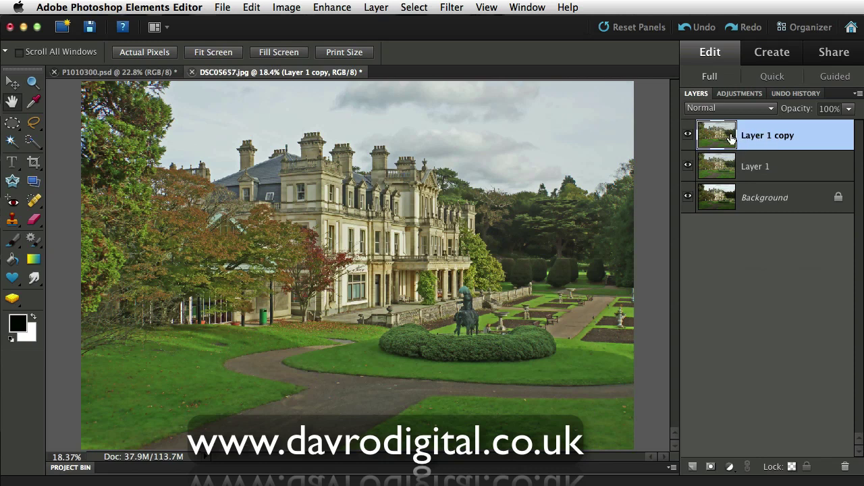
click(450, 7)
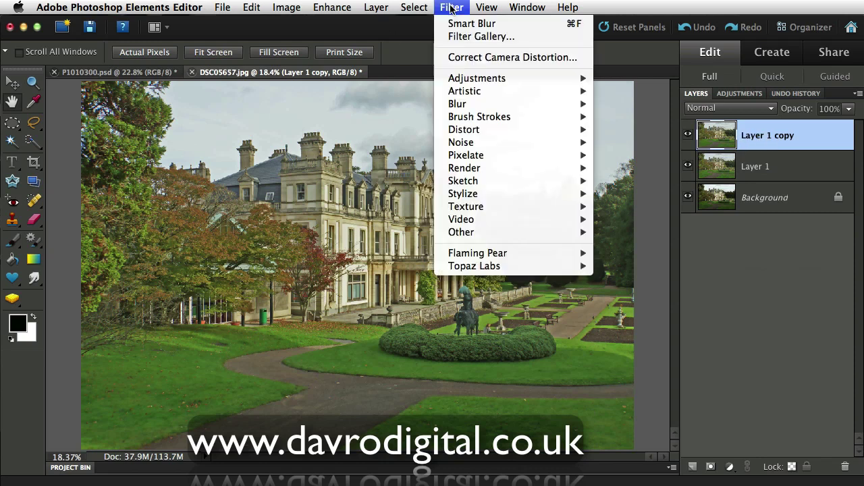
click(454, 37)
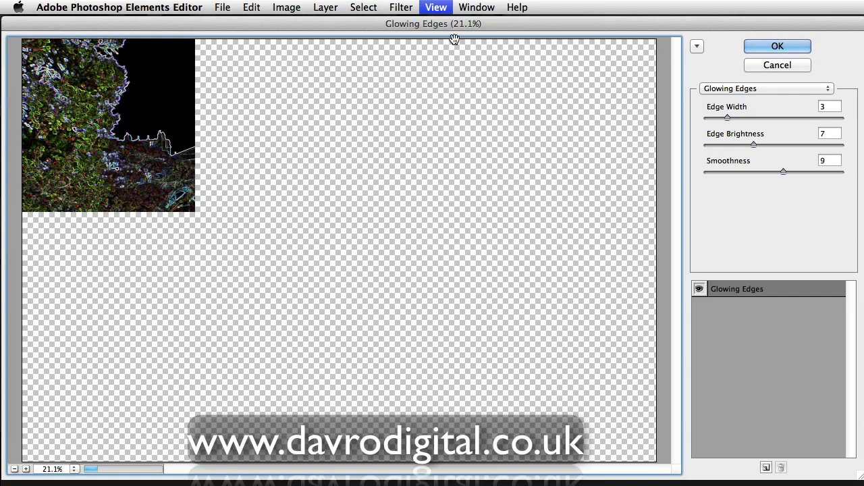
click(730, 90)
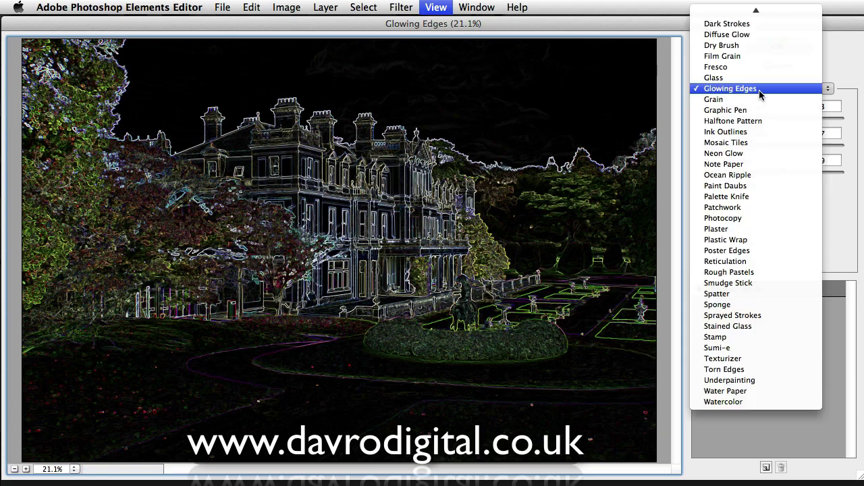
click(759, 90)
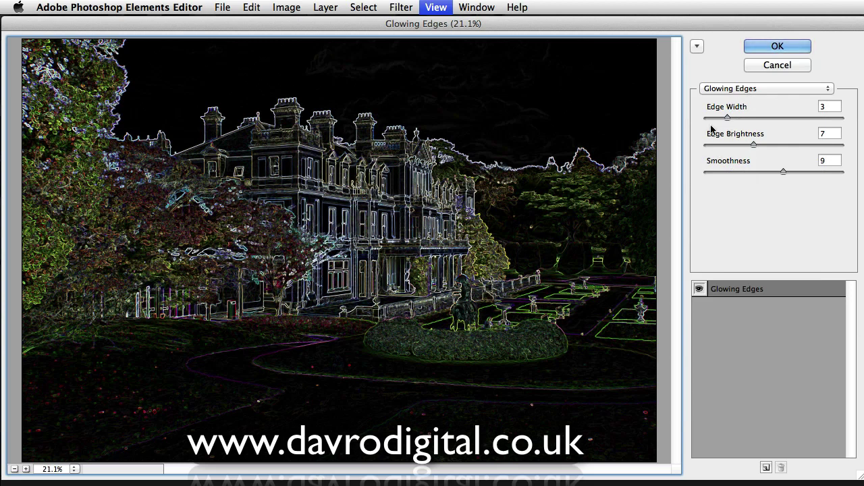
Set Glowing Edges to edge width 3, edge brightness 7 and smoothness 5, judging the effect on the building at 50% preview.
right_click(378, 204)
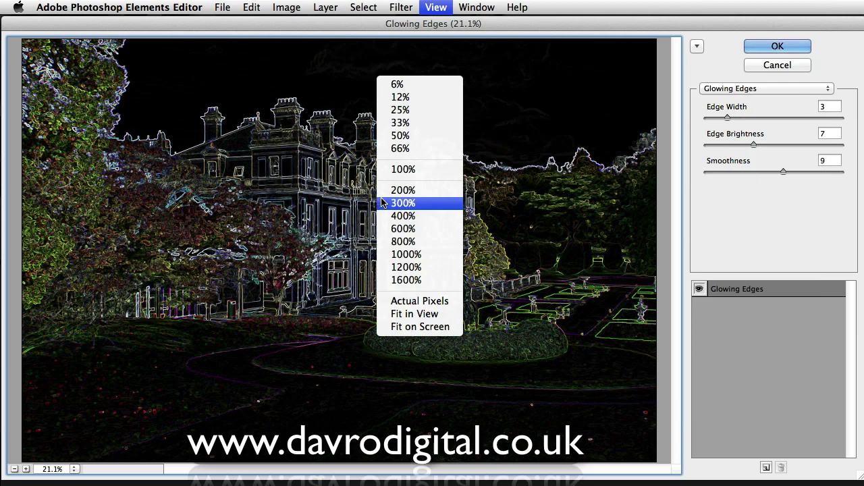
click(403, 137)
drag(435, 204, 396, 275)
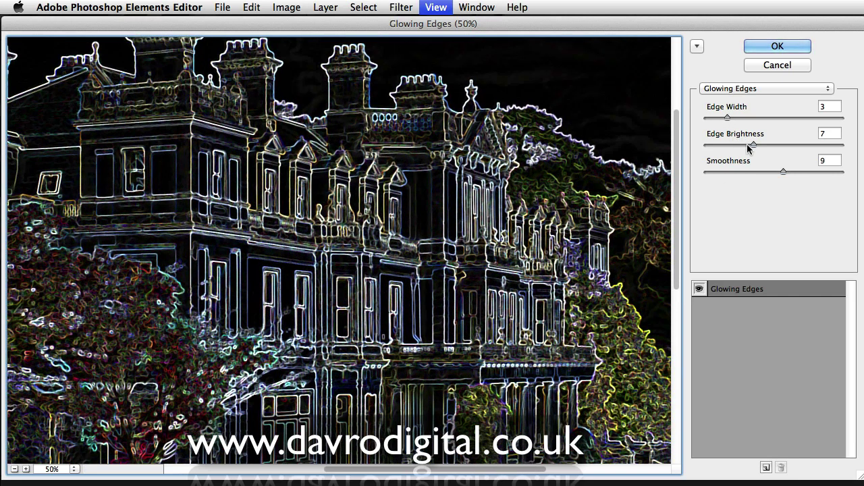
mouse_move(728, 118)
mouse_down()
mouse_move(767, 119)
mouse_move(727, 115)
mouse_up()
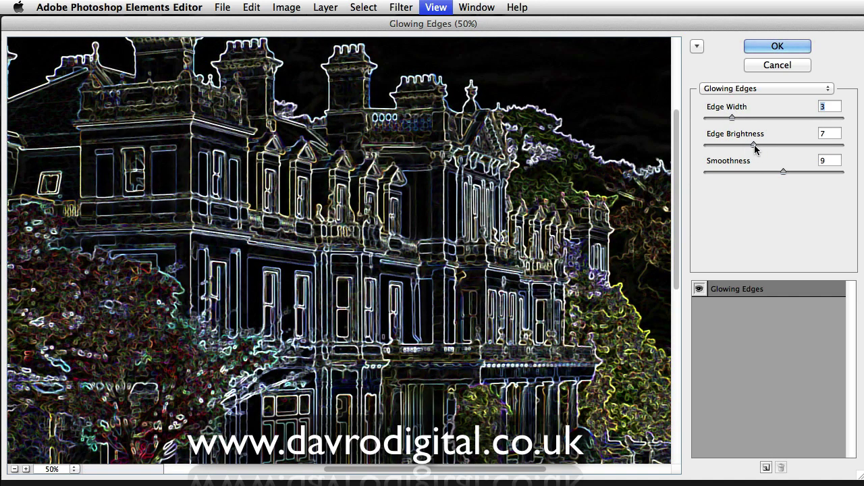
mouse_move(753, 146)
mouse_down()
mouse_move(781, 146)
mouse_move(754, 144)
mouse_up()
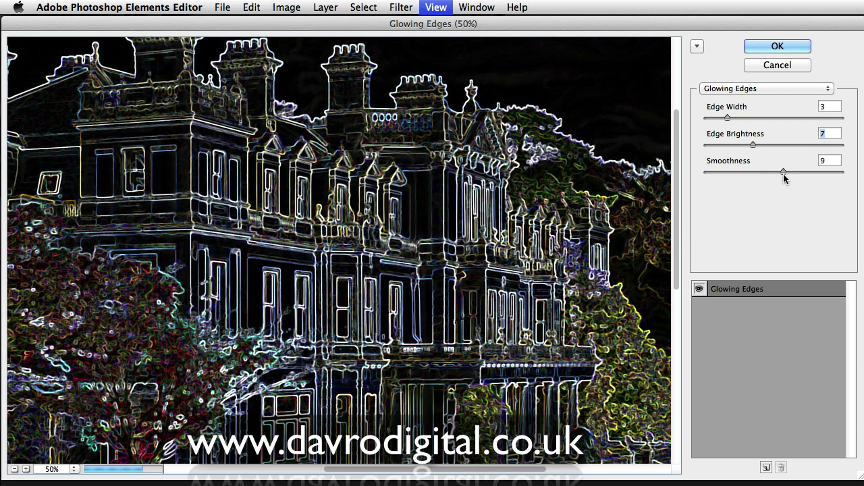
click(786, 171)
drag(821, 172, 742, 168)
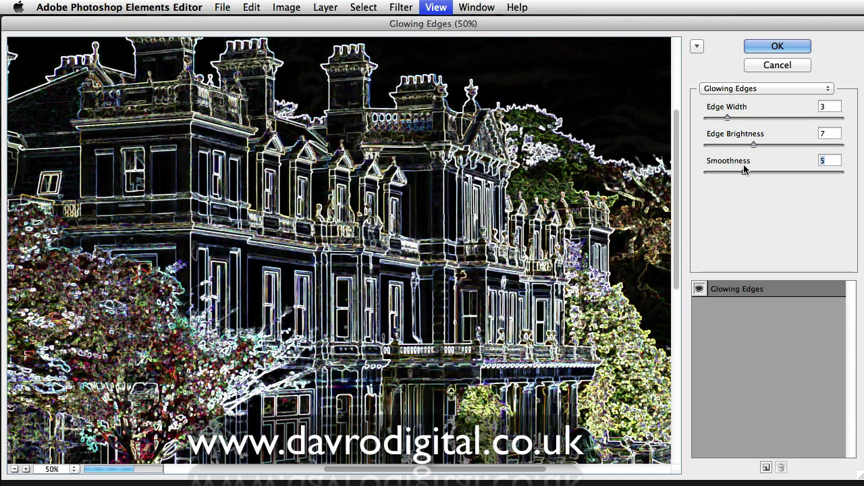
drag(747, 169, 745, 169)
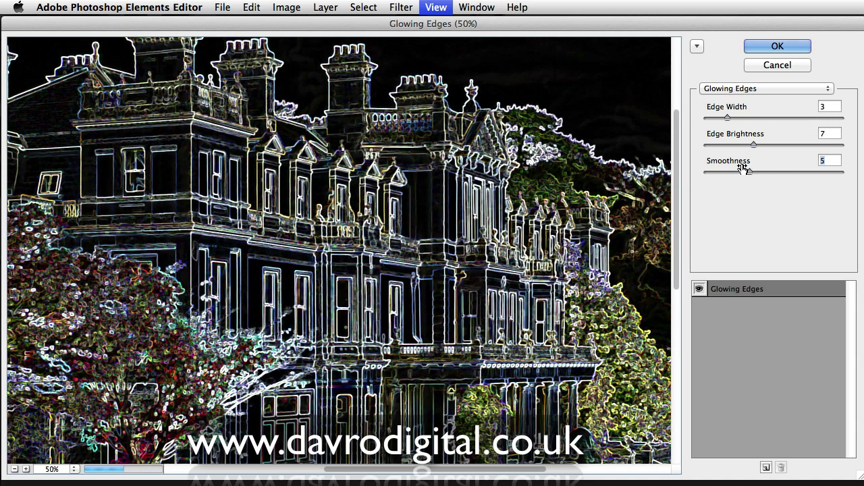
Check the tree, terrace and statue in the Glowing Edges preview, fit the image in view and apply the filter.
drag(555, 185, 601, 102)
drag(317, 297, 331, 162)
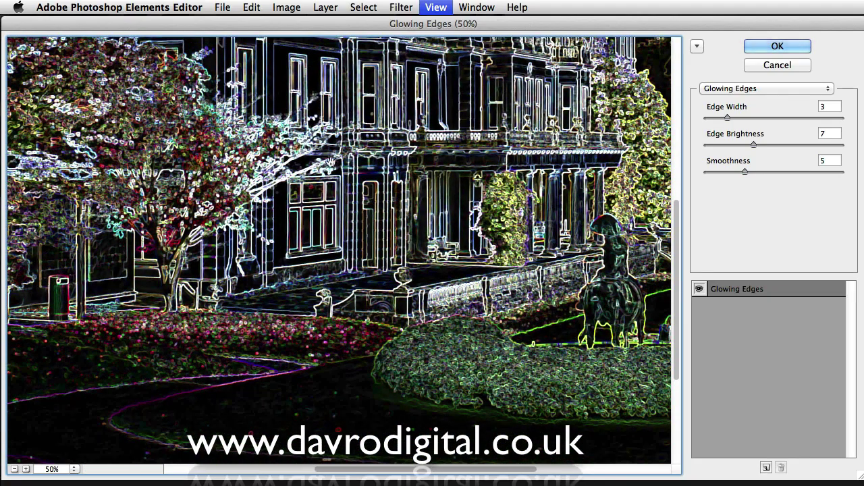
right_click(370, 156)
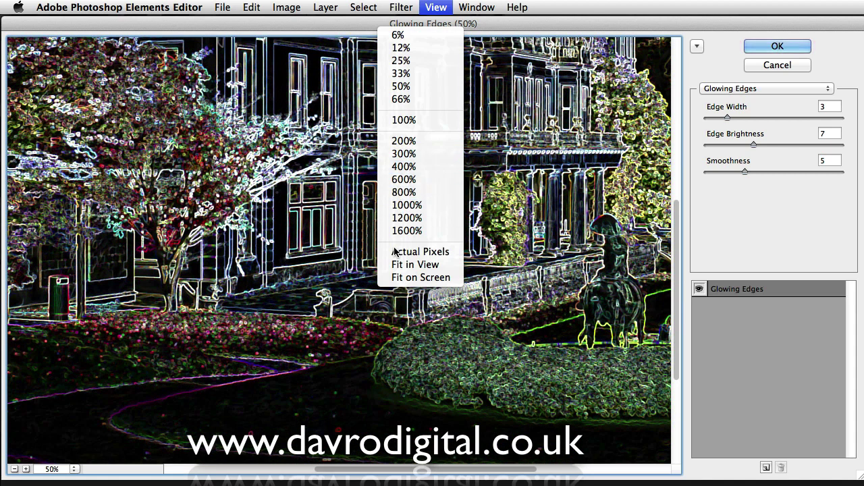
click(416, 265)
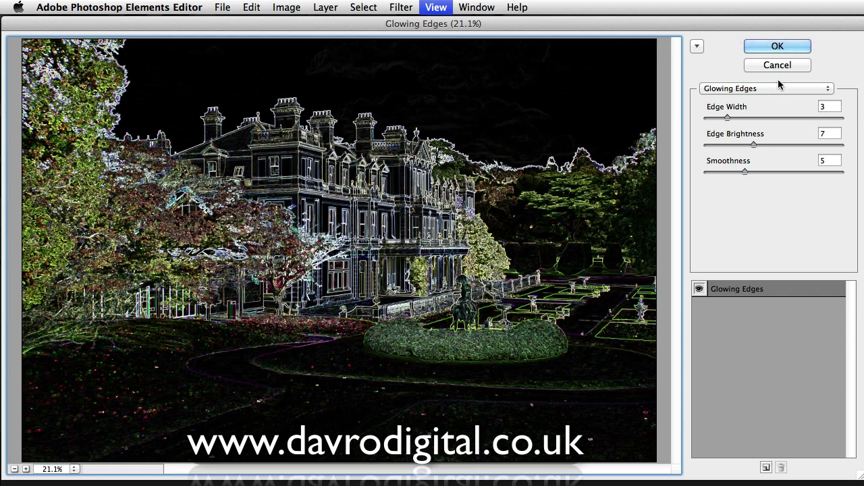
click(776, 46)
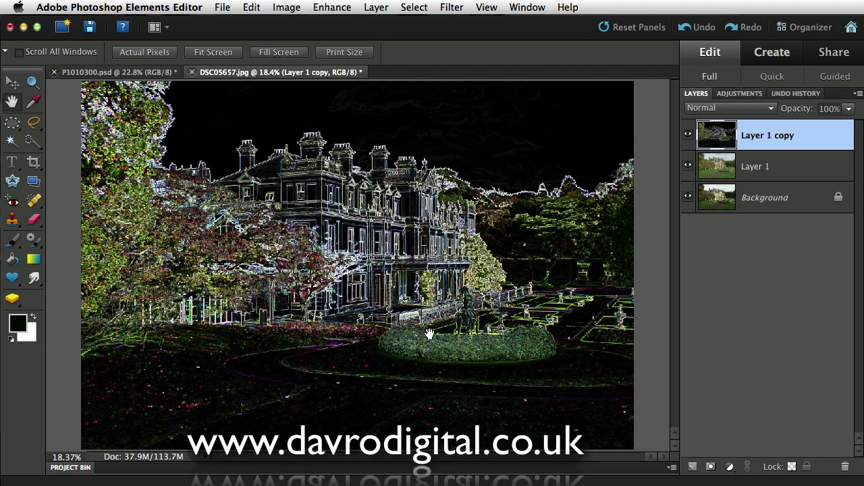
Remove the color from Layer 1 copy and invert it into dark lines on white.
click(325, 8)
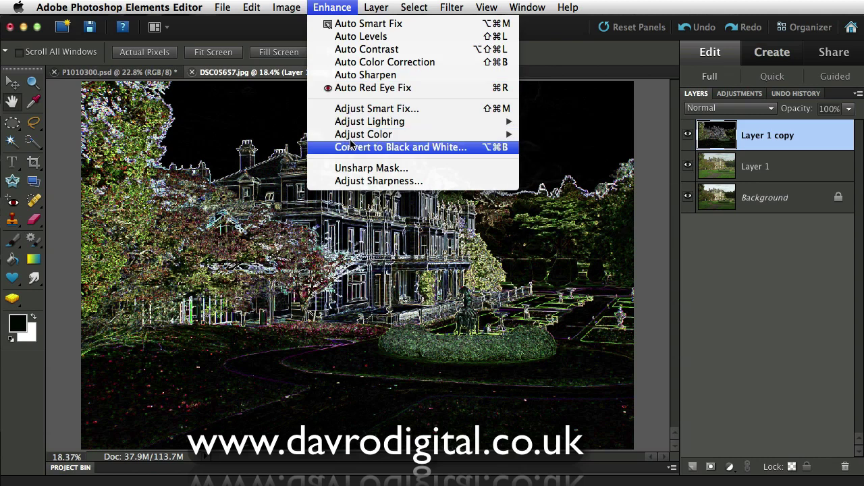
mouse_move(395, 134)
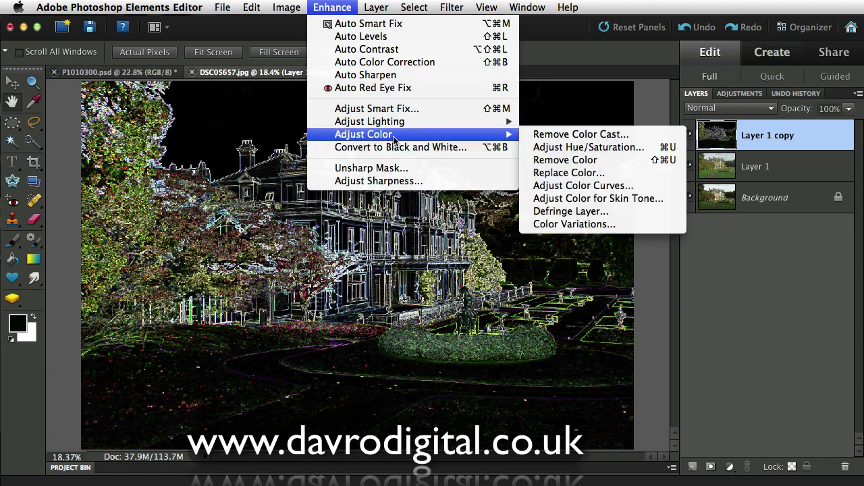
click(589, 162)
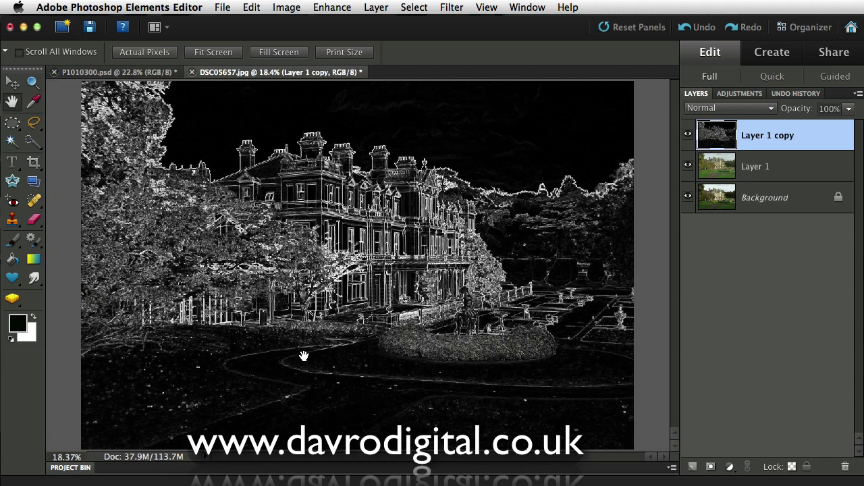
key(super+i)
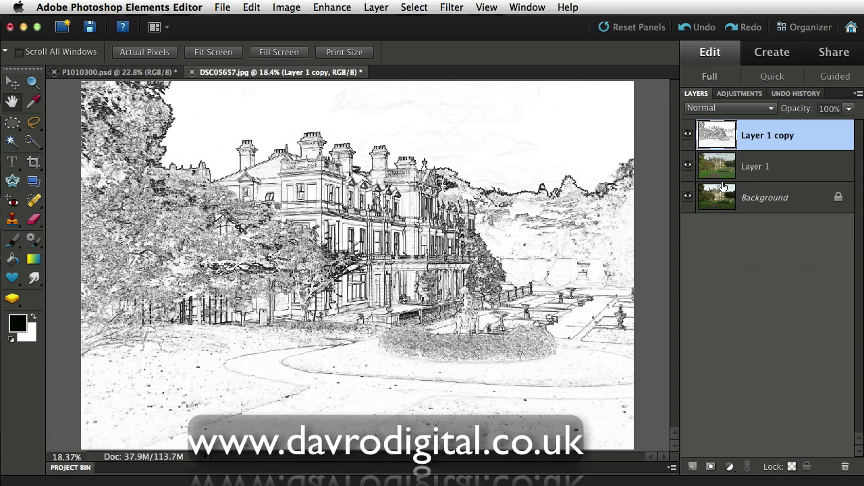
Set Layer 1 copy's blend mode to Multiply and inspect the building and terrace at 50% zoom.
click(717, 110)
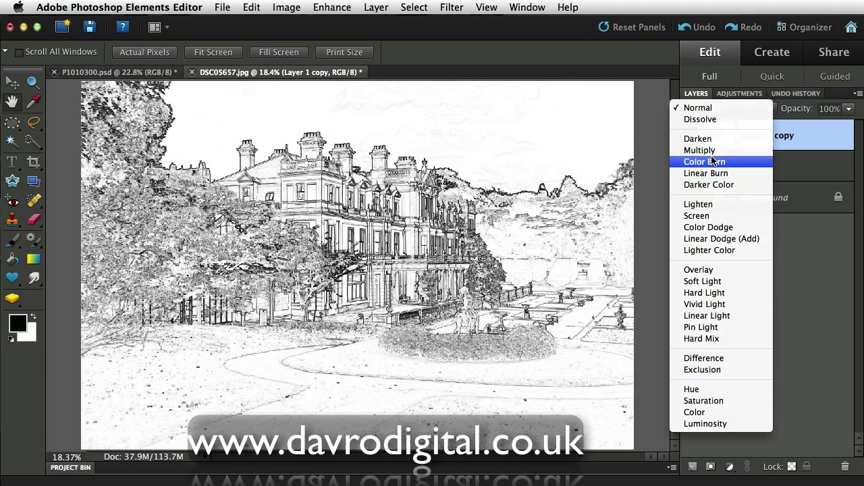
click(713, 155)
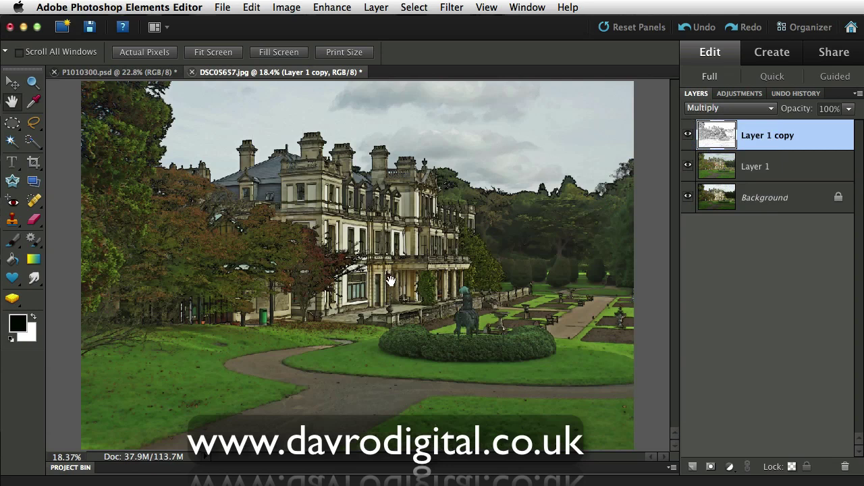
click(368, 248)
click(370, 248)
click(375, 248)
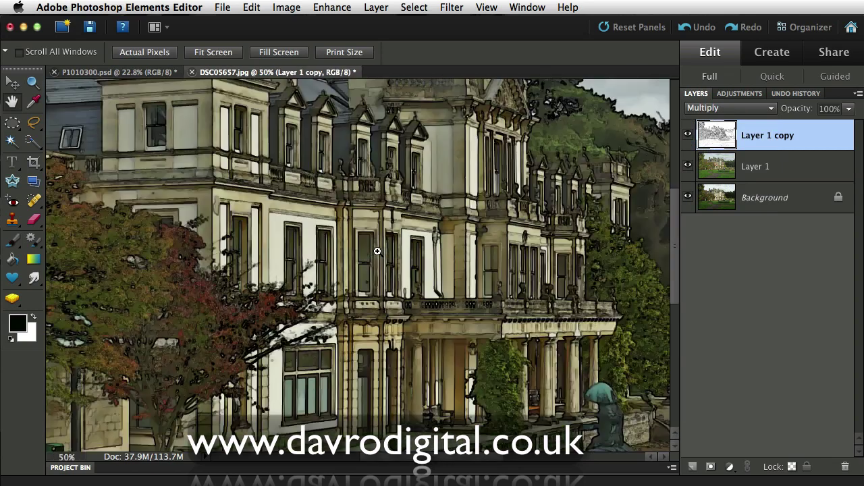
drag(456, 235, 466, 156)
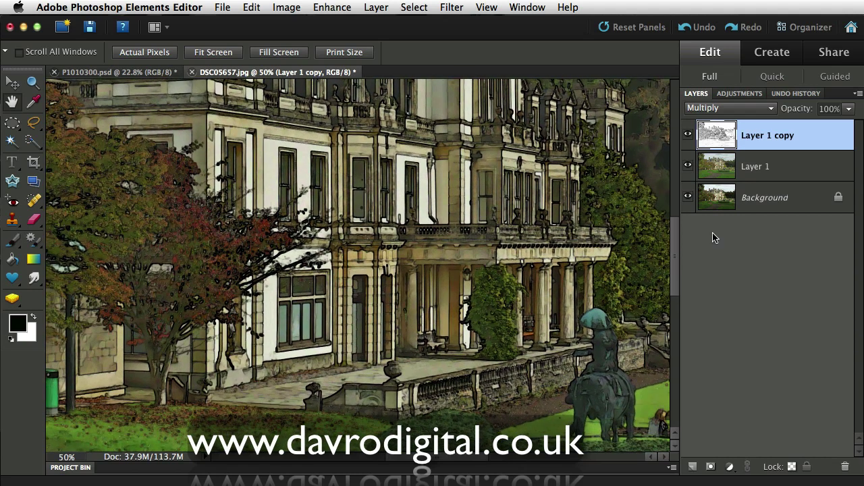
Add a new layer above Layer 1 copy and fill it with White in Normal mode at 100% opacity.
click(692, 467)
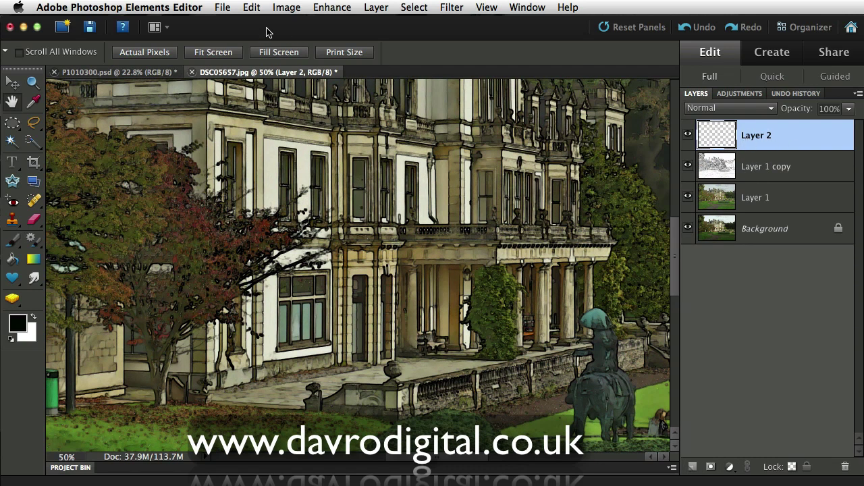
click(251, 7)
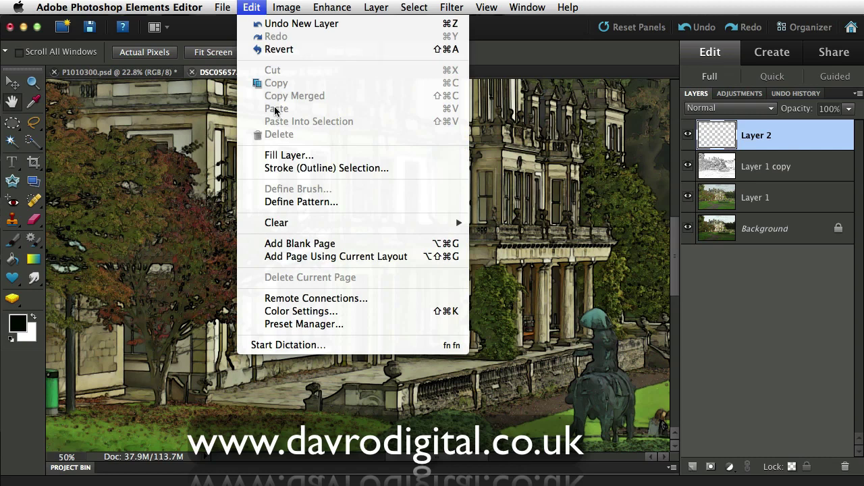
click(282, 155)
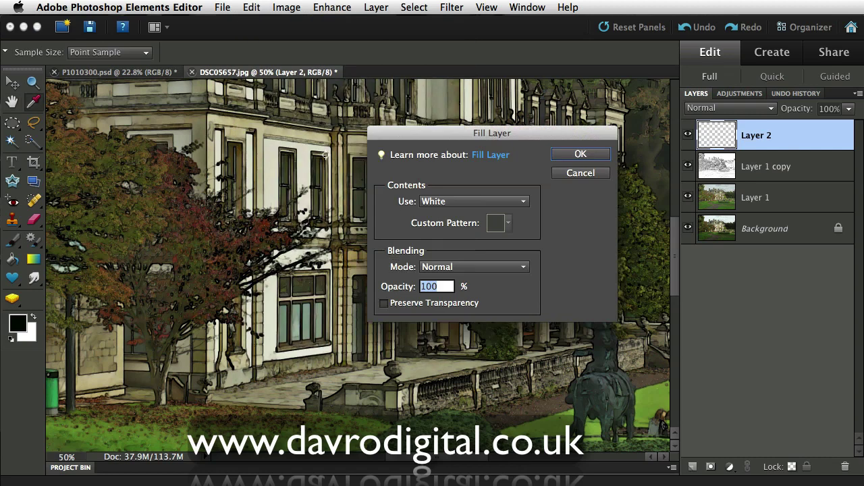
click(451, 202)
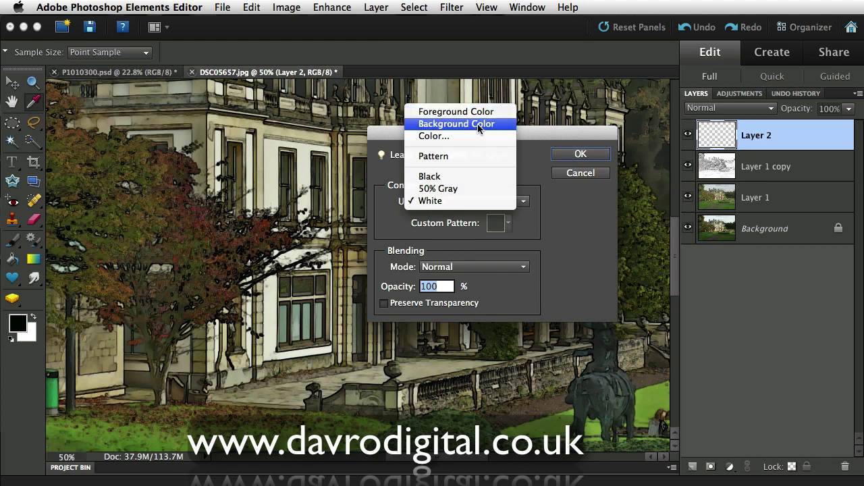
click(464, 201)
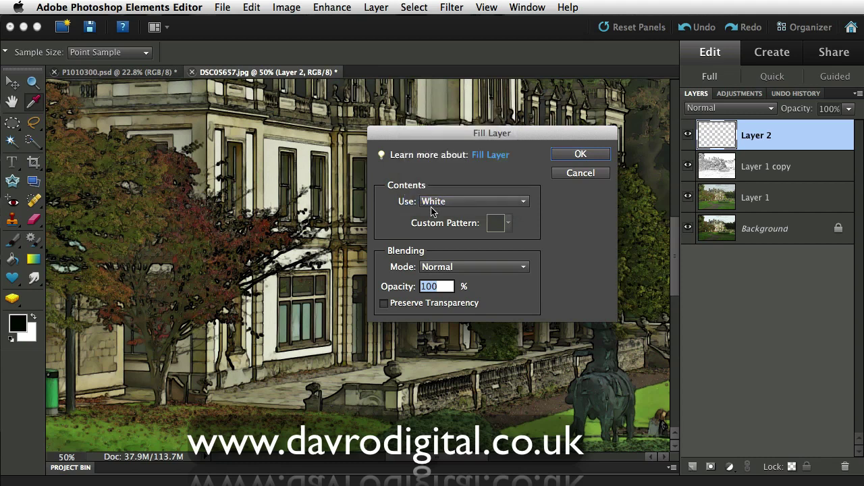
click(597, 154)
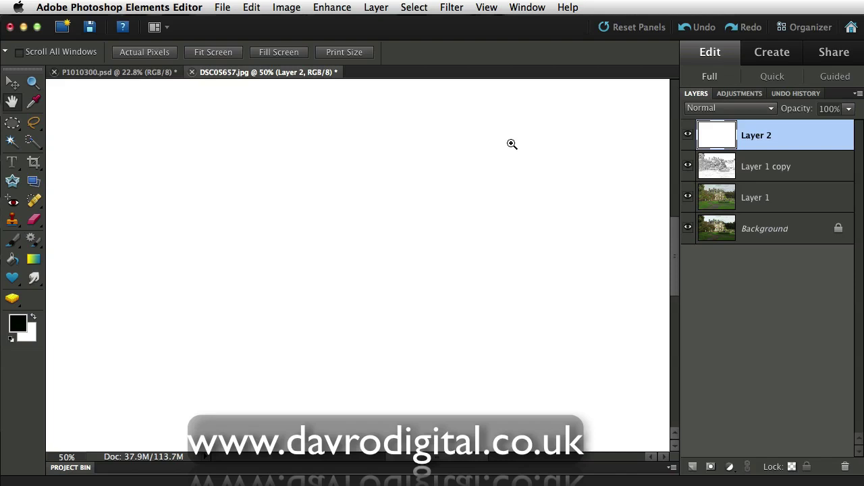
key(super+0)
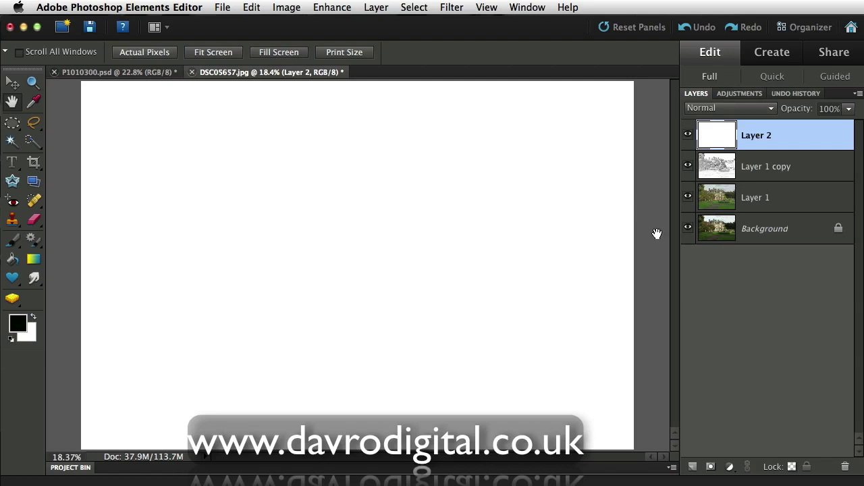
Add a layer mask to Layer 2 and paint a black stroke across the sky and chimney tops with a soft 125 px brush.
click(711, 467)
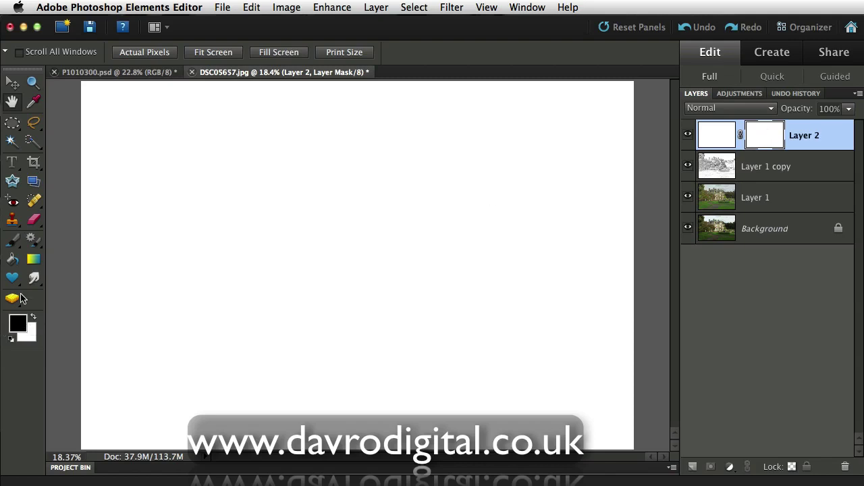
click(13, 241)
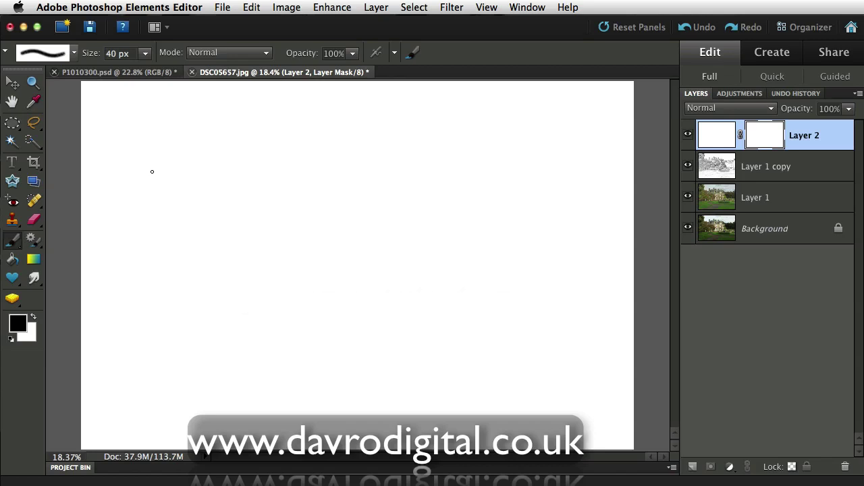
key(bracketright)
key(bracketright)
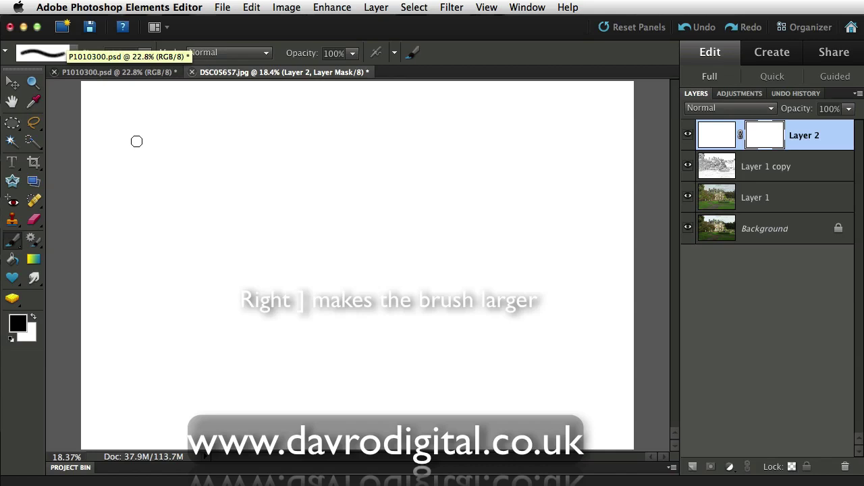
mouse_move(119, 139)
mouse_down()
mouse_move(308, 135)
mouse_move(540, 154)
mouse_up()
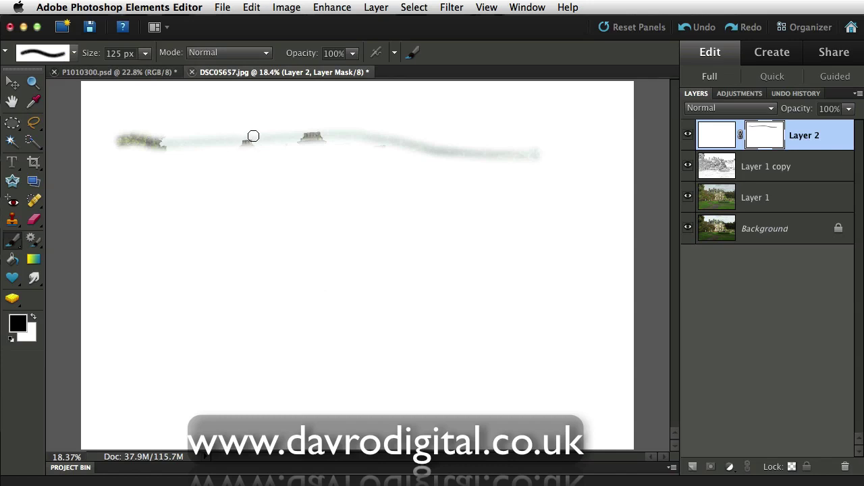
Load the Dry Media Brushes set and choose its rough-textured 63 px brush.
right_click(289, 166)
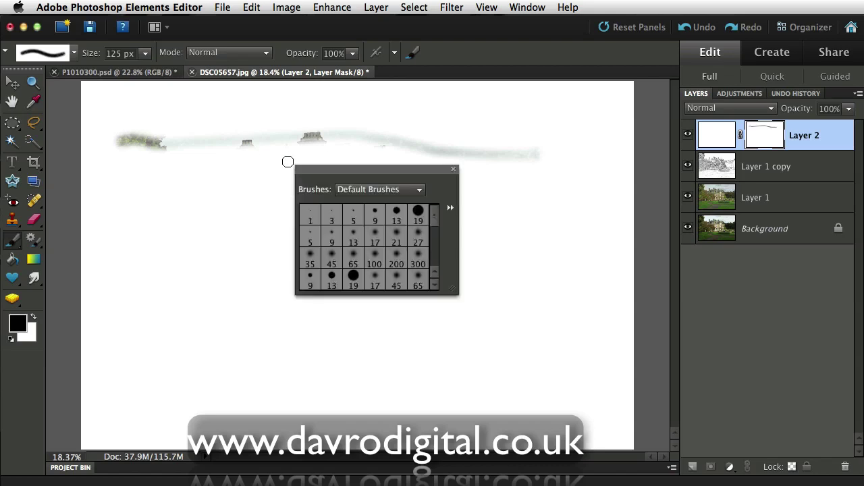
click(357, 191)
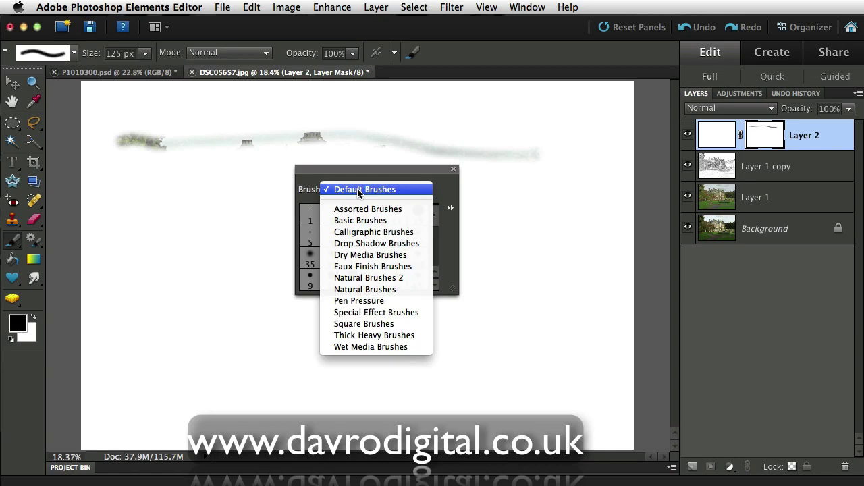
click(356, 256)
click(309, 215)
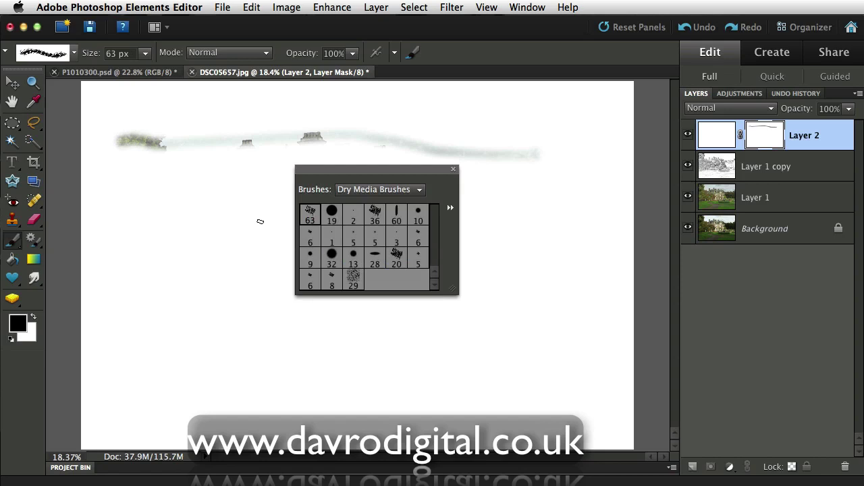
double_click(313, 215)
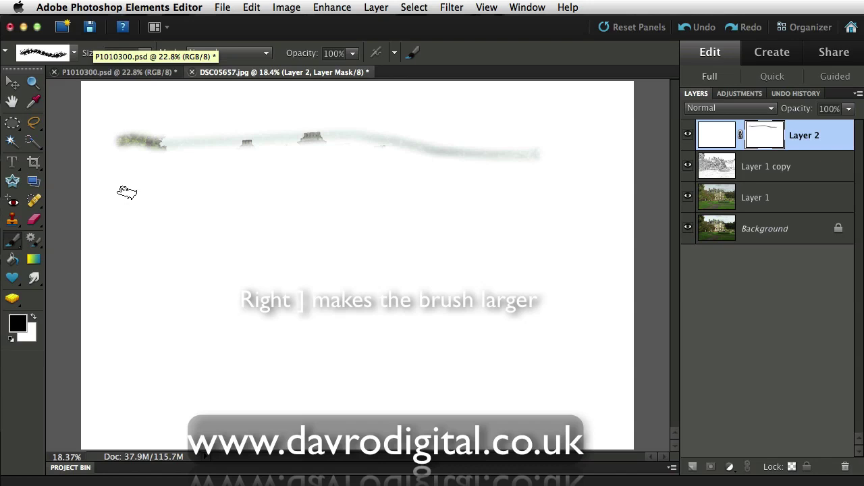
Enlarge the textured brush to 250 px and paint a horizontal stroke on Layer 2's mask across the trees and house front.
key(bracketright)
key(bracketright)
key(bracketright)
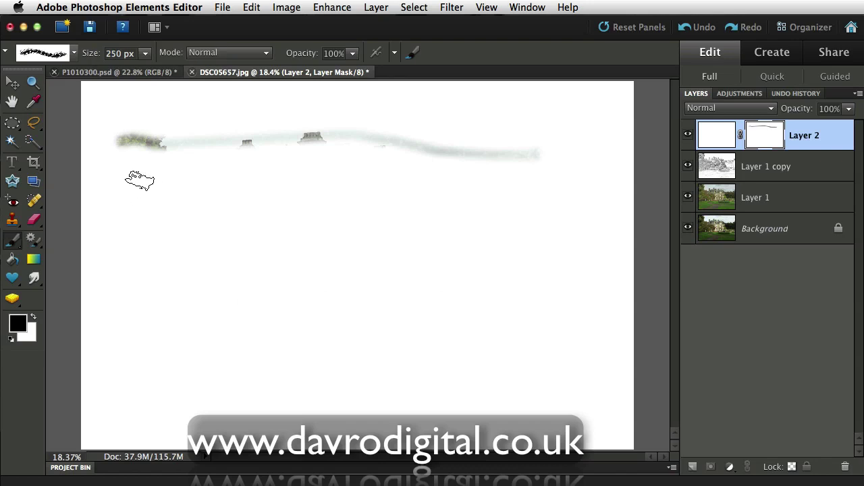
drag(128, 195, 516, 192)
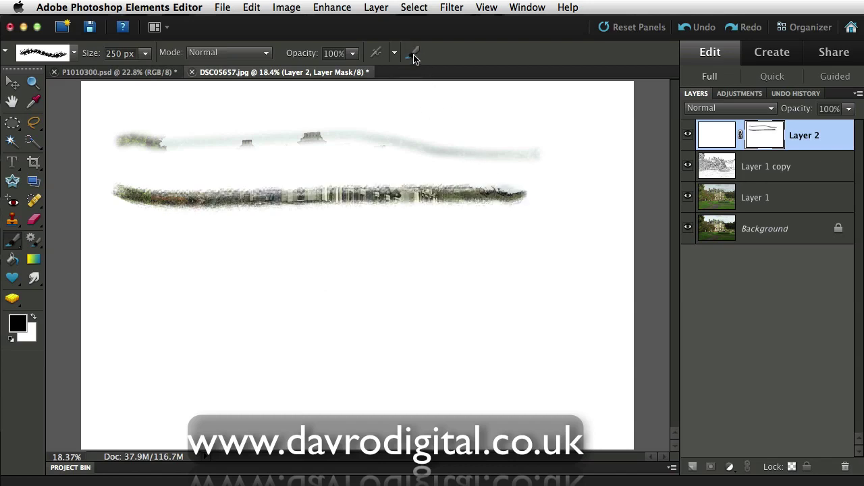
Set the textured brush's scatter to 14% and its spacing to 46%.
click(414, 54)
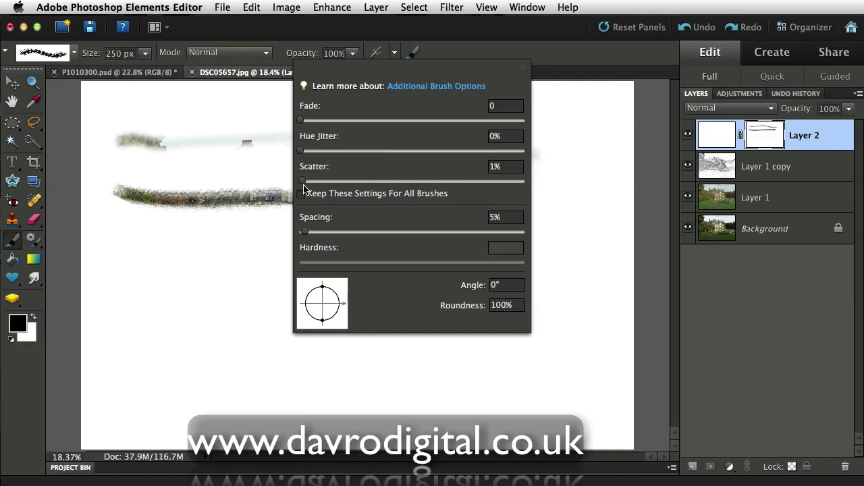
drag(302, 183, 329, 183)
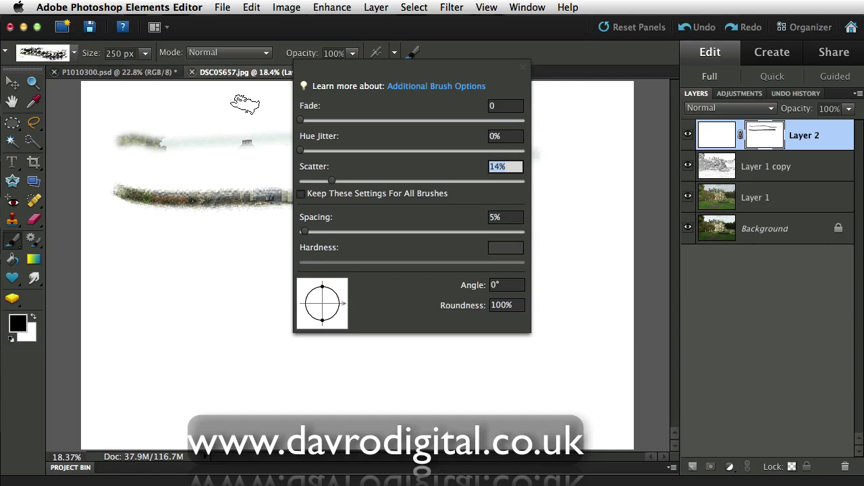
drag(301, 233, 353, 228)
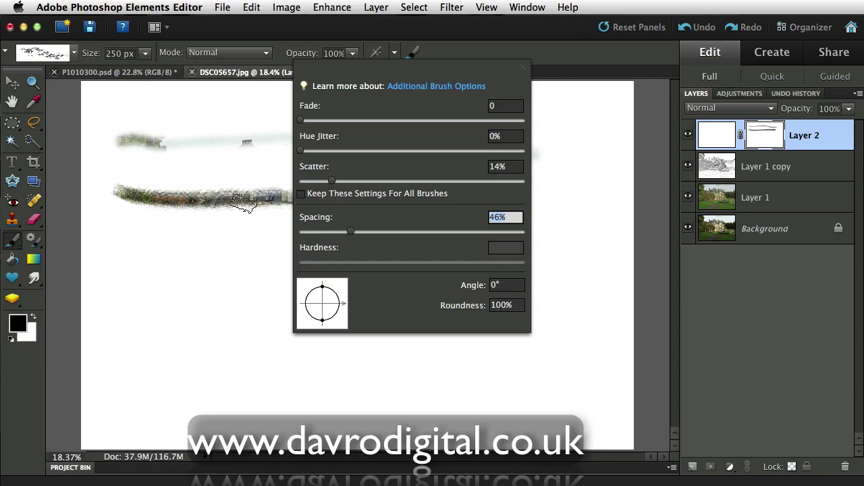
Paint a horizontal test stroke with the scattered brush, and undo all three test strokes on Layer 2's mask.
click(122, 242)
mouse_move(119, 241)
mouse_down()
mouse_move(292, 258)
mouse_move(405, 250)
mouse_move(523, 262)
mouse_up()
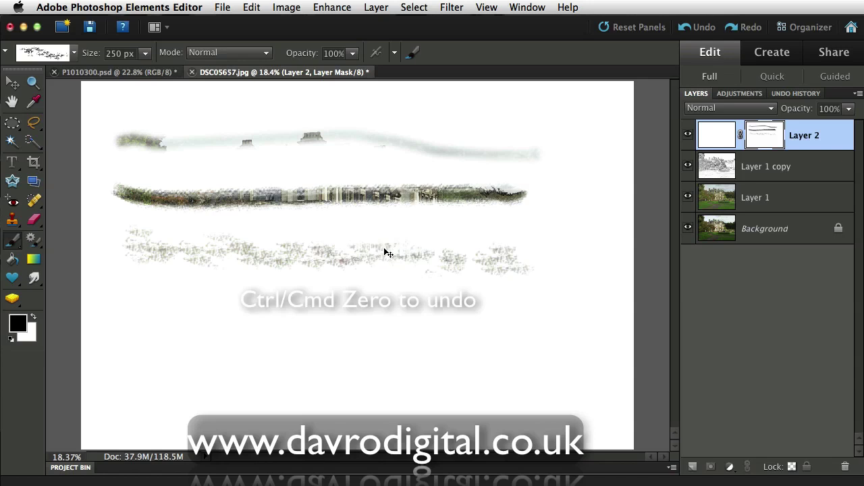
key(super+z)
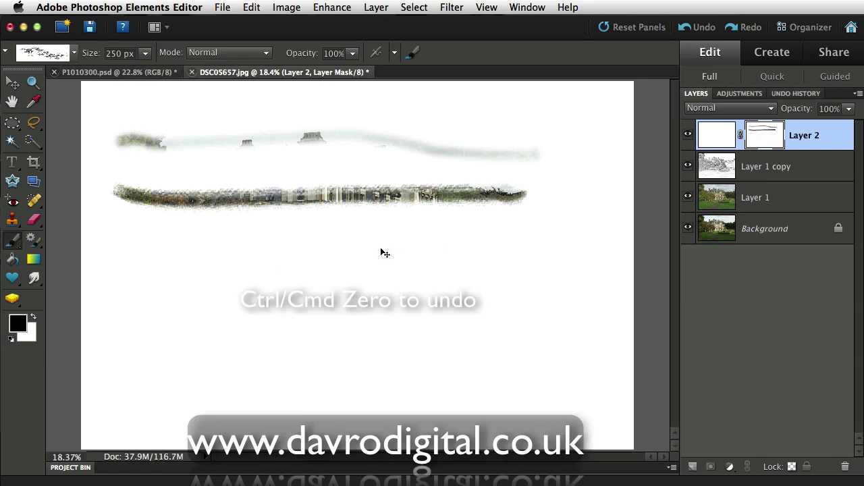
key(super+z)
key(super+z)
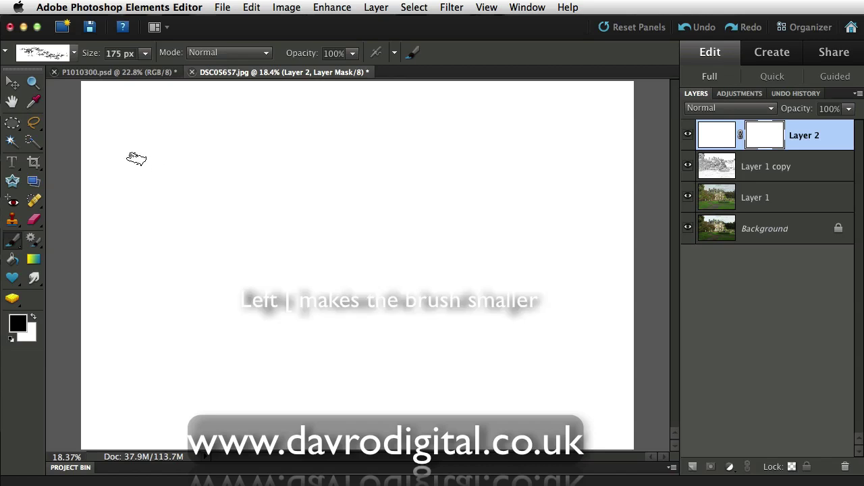
Reduce the brush to 175 px and paint loose strokes over Layer 2's mask across house, sky, trees and lawn, leaving a ragged white border.
mouse_move(175, 177)
mouse_down()
mouse_move(215, 187)
mouse_move(238, 167)
mouse_move(210, 179)
mouse_move(269, 195)
mouse_move(300, 167)
mouse_move(289, 190)
mouse_move(242, 180)
mouse_move(230, 151)
mouse_up()
mouse_move(169, 160)
mouse_down()
mouse_move(185, 206)
mouse_move(141, 253)
mouse_move(202, 221)
mouse_move(212, 240)
mouse_move(239, 213)
mouse_move(315, 201)
mouse_move(373, 161)
mouse_move(276, 178)
mouse_move(308, 146)
mouse_move(203, 155)
mouse_move(209, 149)
mouse_move(359, 147)
mouse_move(370, 169)
mouse_up()
mouse_move(457, 148)
mouse_down()
mouse_move(390, 195)
mouse_move(524, 170)
mouse_up()
mouse_move(412, 183)
mouse_down()
mouse_move(517, 172)
mouse_move(487, 173)
mouse_move(446, 217)
mouse_move(531, 194)
mouse_move(451, 243)
mouse_move(533, 217)
mouse_move(531, 201)
mouse_move(477, 264)
mouse_move(444, 262)
mouse_move(494, 189)
mouse_move(490, 205)
mouse_move(355, 228)
mouse_move(364, 251)
mouse_move(415, 191)
mouse_move(447, 185)
mouse_move(349, 201)
mouse_move(367, 258)
mouse_move(551, 233)
mouse_move(478, 289)
mouse_move(496, 291)
mouse_move(560, 194)
mouse_move(571, 191)
mouse_move(513, 264)
mouse_move(571, 223)
mouse_move(513, 172)
mouse_up()
mouse_move(91, 179)
mouse_down()
mouse_move(199, 233)
mouse_move(341, 252)
mouse_move(337, 282)
mouse_move(310, 220)
mouse_move(334, 220)
mouse_move(291, 297)
mouse_move(362, 305)
mouse_move(438, 257)
mouse_move(440, 316)
mouse_move(503, 293)
mouse_move(575, 219)
mouse_move(515, 226)
mouse_move(532, 192)
mouse_up()
mouse_move(539, 228)
mouse_down()
mouse_move(605, 236)
mouse_move(601, 205)
mouse_move(566, 280)
mouse_move(566, 309)
mouse_move(586, 303)
mouse_move(592, 280)
mouse_move(608, 278)
mouse_move(572, 313)
mouse_move(569, 291)
mouse_move(555, 279)
mouse_move(473, 337)
mouse_move(493, 355)
mouse_move(589, 338)
mouse_move(534, 380)
mouse_move(417, 396)
mouse_move(382, 378)
mouse_move(385, 343)
mouse_move(430, 305)
mouse_move(434, 286)
mouse_move(260, 314)
mouse_move(311, 262)
mouse_move(261, 242)
mouse_move(210, 252)
mouse_move(219, 232)
mouse_move(127, 226)
mouse_move(119, 209)
mouse_move(157, 227)
mouse_move(123, 318)
mouse_move(154, 319)
mouse_move(198, 290)
mouse_move(217, 302)
mouse_move(145, 347)
mouse_move(203, 335)
mouse_move(211, 343)
mouse_move(163, 384)
mouse_move(151, 411)
mouse_move(193, 397)
mouse_move(264, 390)
mouse_move(491, 395)
mouse_move(317, 385)
mouse_move(322, 334)
mouse_move(343, 312)
mouse_move(248, 319)
mouse_move(319, 330)
mouse_move(471, 264)
mouse_move(368, 242)
mouse_move(297, 255)
mouse_move(292, 218)
mouse_move(356, 192)
mouse_move(430, 237)
mouse_move(408, 265)
mouse_move(571, 302)
mouse_move(581, 351)
mouse_move(589, 237)
mouse_move(550, 189)
mouse_up()
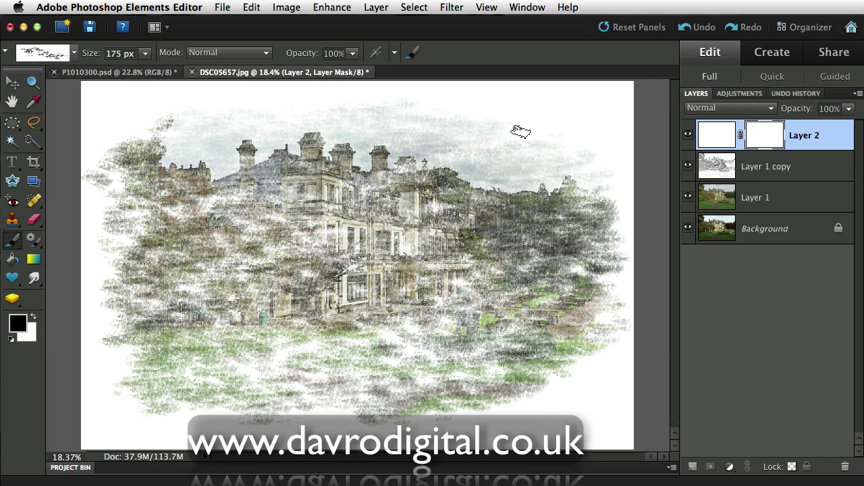
drag(478, 185, 548, 365)
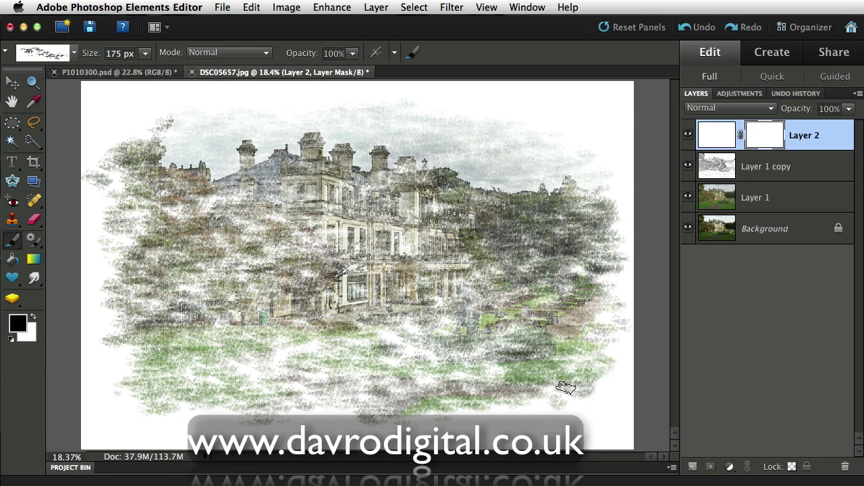
mouse_move(382, 370)
mouse_down()
mouse_move(391, 317)
mouse_move(393, 337)
mouse_move(268, 378)
mouse_move(288, 373)
mouse_move(321, 410)
mouse_up()
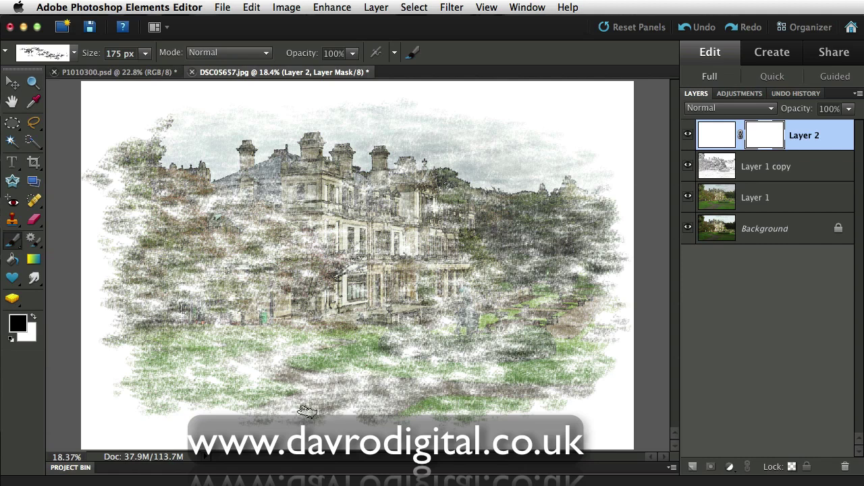
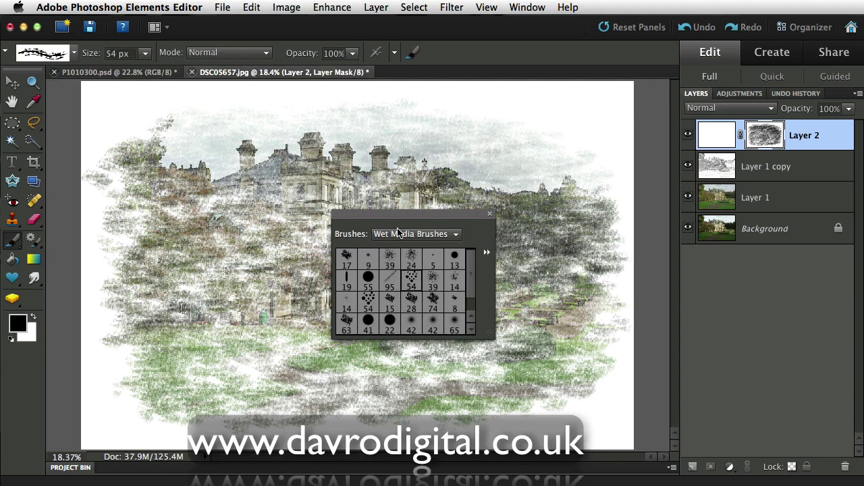
Choose a 54 px Wet Media brush, enlarge it to 150 px, and set its scatter to 11% and spacing to 30%.
key(Escape)
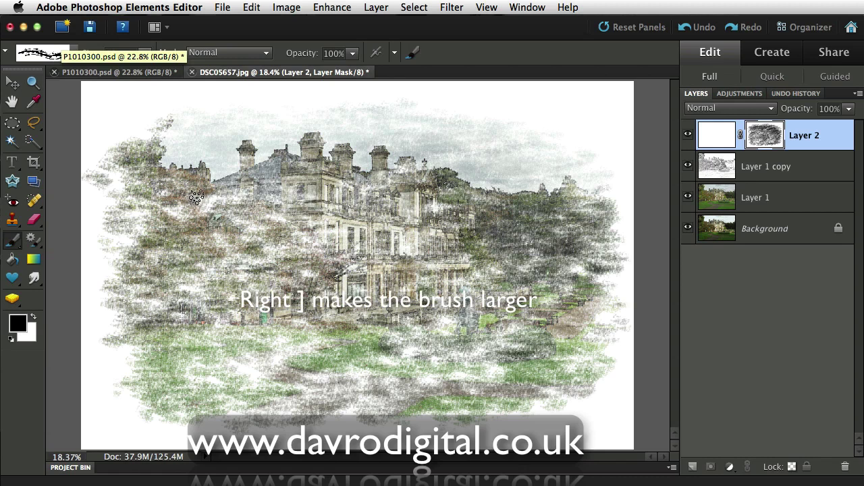
click(414, 54)
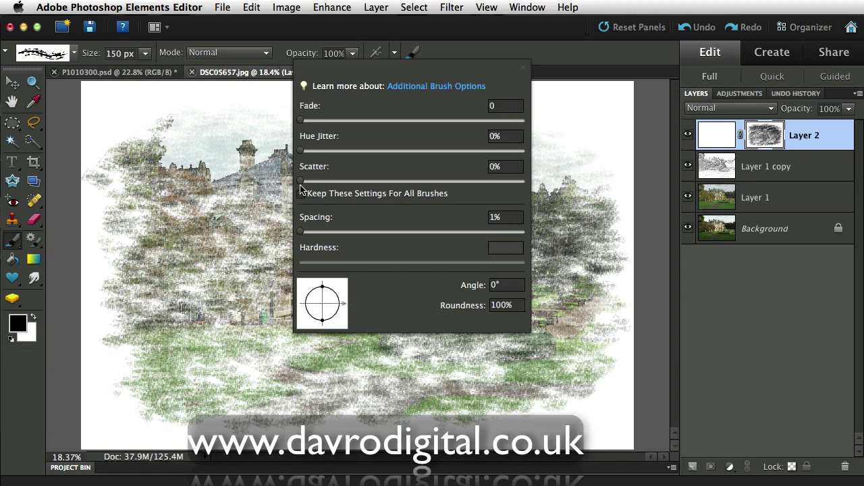
drag(301, 181, 323, 181)
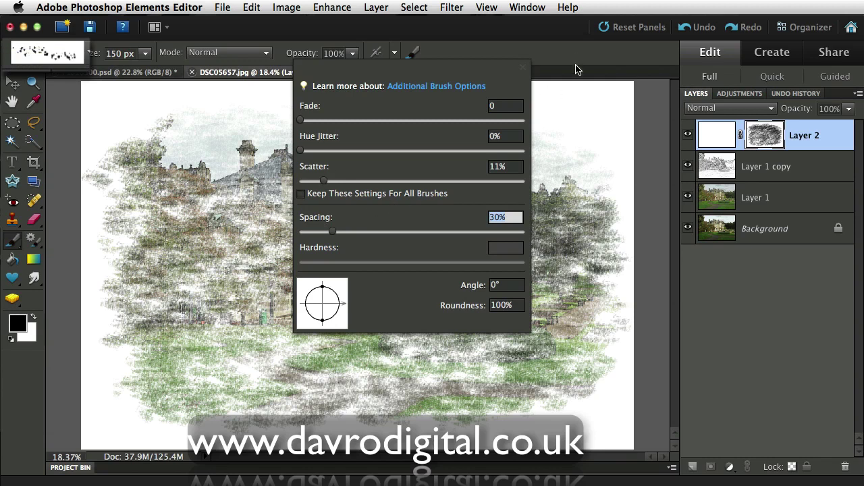
key(Return)
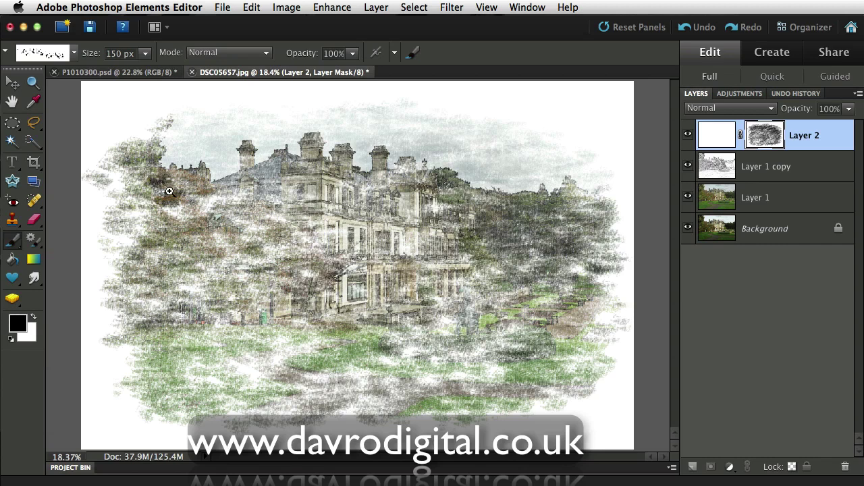
Paint on Layer 2's mask over the far-left treetop, the low roofline beside it and the first chimney to strengthen their detail.
key(super+plus)
key(super+plus)
drag(505, 283, 98, 200)
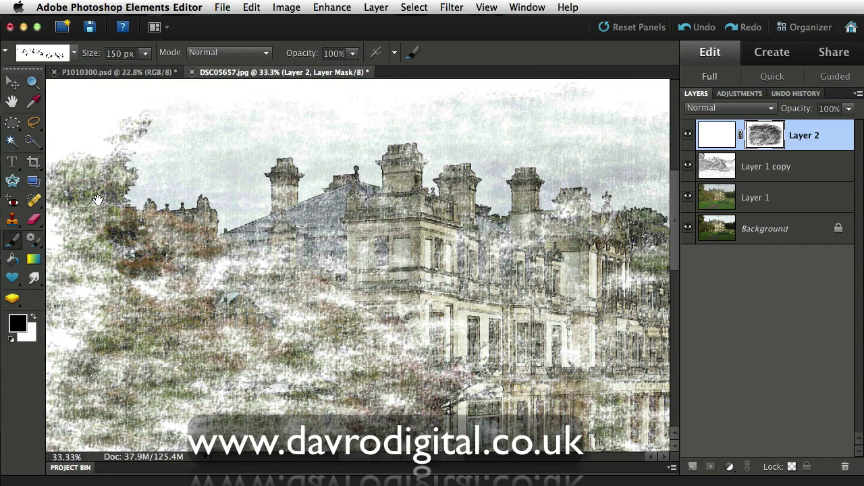
drag(183, 235, 148, 230)
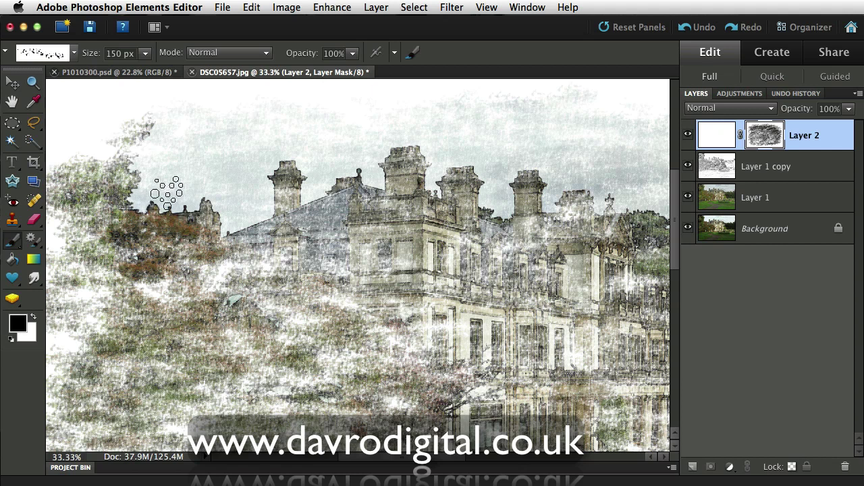
mouse_move(128, 160)
mouse_down()
mouse_move(100, 204)
mouse_move(116, 174)
mouse_move(138, 204)
mouse_move(103, 192)
mouse_up()
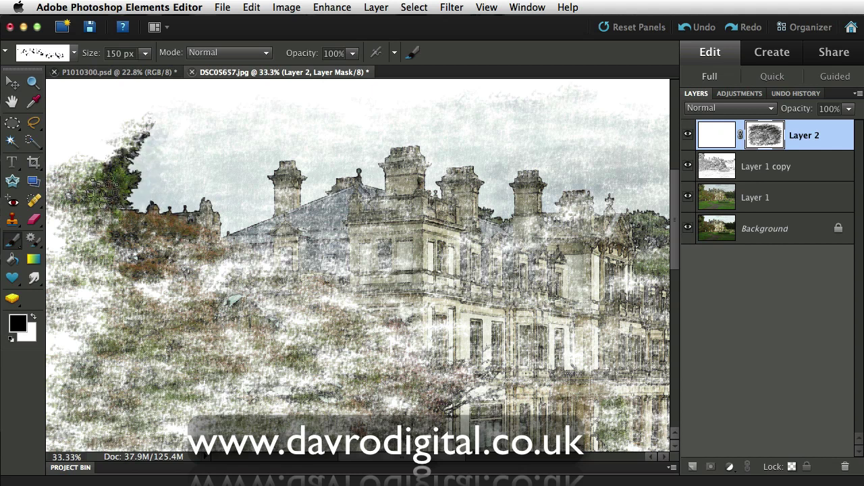
drag(258, 194, 302, 172)
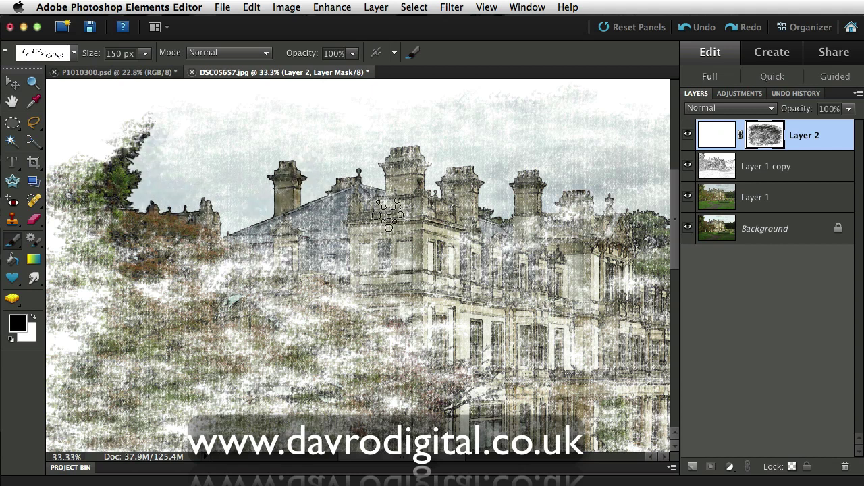
Paint the mask over the slate roof, the house's upper corner and the large reddish tree in front of it.
mouse_move(388, 214)
mouse_down()
mouse_move(349, 210)
mouse_move(403, 189)
mouse_move(405, 226)
mouse_up()
mouse_move(281, 219)
mouse_down()
mouse_move(335, 220)
mouse_move(275, 251)
mouse_move(291, 301)
mouse_move(437, 267)
mouse_move(387, 293)
mouse_move(394, 316)
mouse_move(447, 256)
mouse_move(445, 303)
mouse_move(393, 323)
mouse_move(445, 307)
mouse_move(491, 328)
mouse_move(281, 335)
mouse_move(412, 344)
mouse_move(363, 378)
mouse_move(277, 358)
mouse_move(287, 293)
mouse_move(392, 257)
mouse_move(292, 291)
mouse_move(332, 258)
mouse_move(321, 280)
mouse_move(293, 287)
mouse_move(493, 275)
mouse_move(528, 292)
mouse_move(485, 332)
mouse_move(480, 255)
mouse_move(510, 188)
mouse_move(339, 179)
mouse_move(386, 151)
mouse_move(478, 157)
mouse_move(445, 130)
mouse_move(486, 122)
mouse_move(418, 165)
mouse_move(486, 196)
mouse_move(426, 143)
mouse_move(316, 166)
mouse_move(394, 198)
mouse_move(578, 214)
mouse_move(488, 368)
mouse_move(543, 215)
mouse_move(556, 259)
mouse_move(228, 177)
mouse_up()
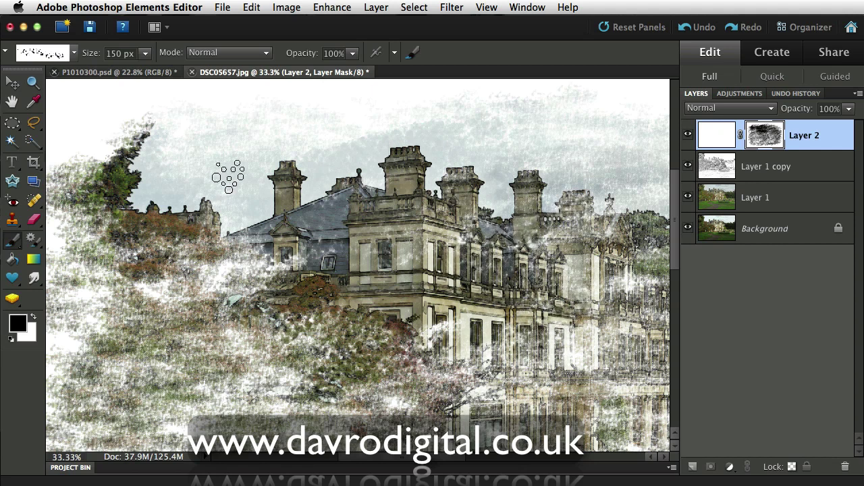
mouse_move(336, 381)
mouse_down()
mouse_move(418, 279)
mouse_move(493, 273)
mouse_move(413, 340)
mouse_move(443, 341)
mouse_move(508, 312)
mouse_move(500, 271)
mouse_move(323, 243)
mouse_move(422, 207)
mouse_move(418, 233)
mouse_move(366, 285)
mouse_move(290, 329)
mouse_move(322, 346)
mouse_move(400, 343)
mouse_move(301, 373)
mouse_move(257, 362)
mouse_move(247, 305)
mouse_move(289, 266)
mouse_move(261, 254)
mouse_move(163, 274)
mouse_move(139, 251)
mouse_move(219, 202)
mouse_move(305, 179)
mouse_move(239, 212)
mouse_move(260, 189)
mouse_move(325, 187)
mouse_move(306, 167)
mouse_move(304, 150)
mouse_move(101, 171)
mouse_move(169, 157)
mouse_move(114, 177)
mouse_move(140, 153)
mouse_move(182, 149)
mouse_move(191, 160)
mouse_move(169, 170)
mouse_move(179, 213)
mouse_move(171, 357)
mouse_move(270, 308)
mouse_move(221, 380)
mouse_move(277, 355)
mouse_move(332, 344)
mouse_move(305, 401)
mouse_up()
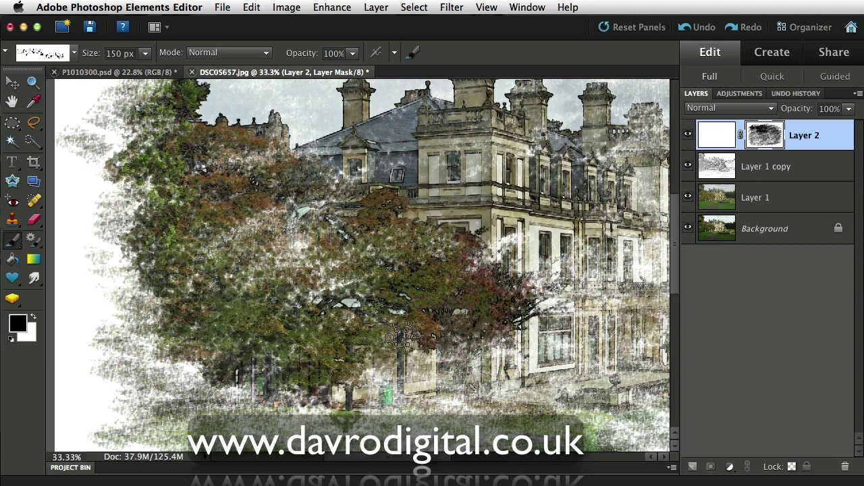
mouse_move(402, 335)
mouse_down()
mouse_move(340, 319)
mouse_move(352, 250)
mouse_move(300, 215)
mouse_move(165, 231)
mouse_move(301, 246)
mouse_move(346, 223)
mouse_move(230, 210)
mouse_move(208, 182)
mouse_move(284, 154)
mouse_move(144, 304)
mouse_move(166, 389)
mouse_move(209, 404)
mouse_move(281, 406)
mouse_move(204, 442)
mouse_move(179, 466)
mouse_move(273, 418)
mouse_move(325, 422)
mouse_move(314, 395)
mouse_up()
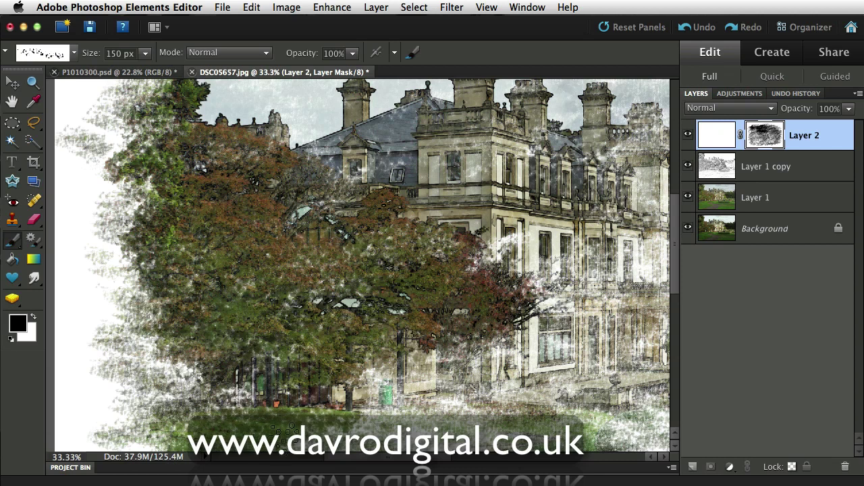
Reveal the lawn, winding path and ground below the trees on the mask, and paint the green bin back to white.
mouse_move(451, 396)
mouse_down()
mouse_move(431, 309)
mouse_move(401, 255)
mouse_up()
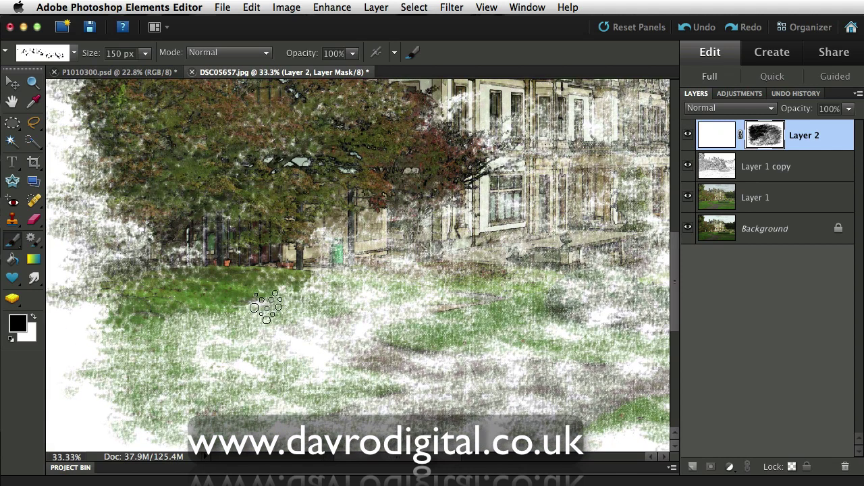
mouse_move(257, 309)
mouse_down()
mouse_move(191, 355)
mouse_move(229, 369)
mouse_move(340, 358)
mouse_move(390, 377)
mouse_move(466, 358)
mouse_move(488, 378)
mouse_move(437, 414)
mouse_move(480, 407)
mouse_move(363, 424)
mouse_move(364, 392)
mouse_move(319, 356)
mouse_move(141, 374)
mouse_move(196, 326)
mouse_move(253, 315)
mouse_move(187, 300)
mouse_move(104, 354)
mouse_move(139, 303)
mouse_move(178, 267)
mouse_move(198, 422)
mouse_move(259, 371)
mouse_move(131, 347)
mouse_move(149, 417)
mouse_move(153, 398)
mouse_move(94, 383)
mouse_move(258, 412)
mouse_move(223, 388)
mouse_move(148, 362)
mouse_move(164, 353)
mouse_move(310, 372)
mouse_move(376, 416)
mouse_move(378, 390)
mouse_move(320, 349)
mouse_move(413, 378)
mouse_move(370, 349)
mouse_move(500, 395)
mouse_move(443, 392)
mouse_move(576, 400)
mouse_move(576, 388)
mouse_move(423, 414)
mouse_up()
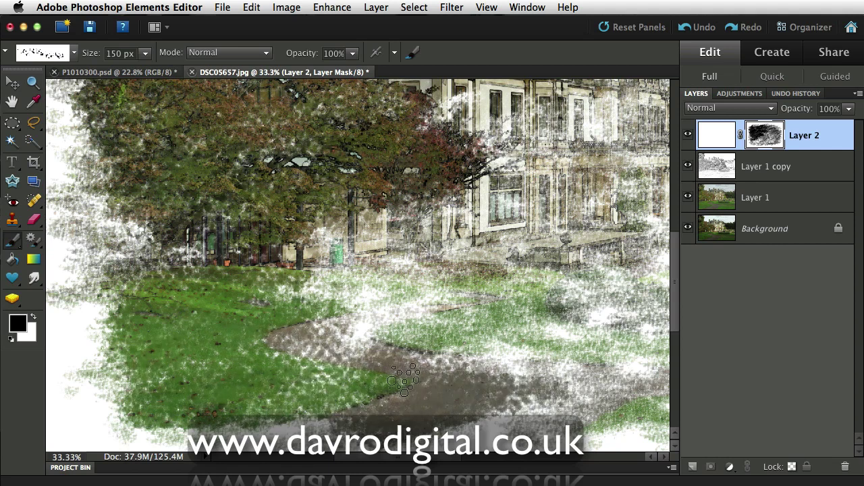
mouse_move(403, 379)
mouse_down()
mouse_move(305, 324)
mouse_move(453, 294)
mouse_move(464, 285)
mouse_move(401, 274)
mouse_move(456, 284)
mouse_move(355, 344)
mouse_move(413, 313)
mouse_move(341, 329)
mouse_move(346, 312)
mouse_move(338, 350)
mouse_move(433, 363)
mouse_move(395, 361)
mouse_move(582, 420)
mouse_move(607, 400)
mouse_move(528, 390)
mouse_up()
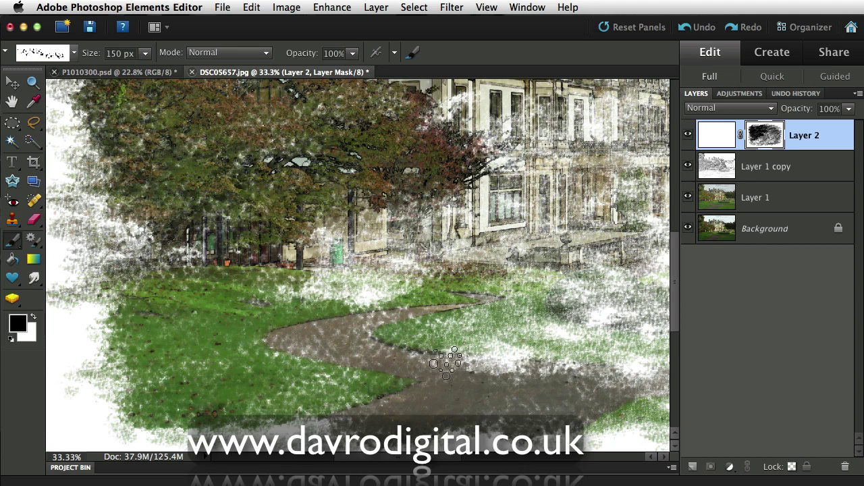
mouse_move(446, 363)
mouse_down()
mouse_move(473, 338)
mouse_move(468, 314)
mouse_move(511, 297)
mouse_move(536, 269)
mouse_move(413, 272)
mouse_move(298, 295)
mouse_move(278, 269)
mouse_move(342, 230)
mouse_move(320, 315)
mouse_move(400, 282)
mouse_move(387, 252)
mouse_move(291, 277)
mouse_up()
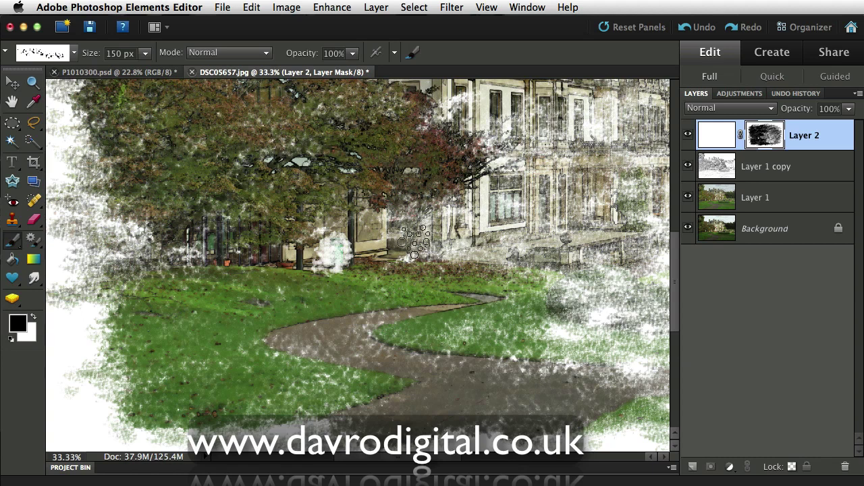
mouse_move(398, 202)
mouse_down()
mouse_move(481, 200)
mouse_move(436, 240)
mouse_move(423, 277)
mouse_move(496, 264)
mouse_up()
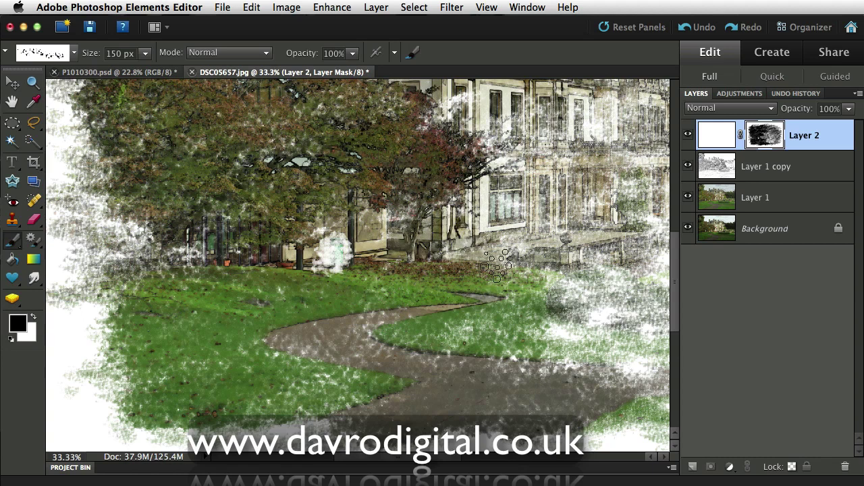
mouse_move(491, 308)
mouse_down()
mouse_move(579, 308)
mouse_move(524, 366)
mouse_move(560, 338)
mouse_move(550, 379)
mouse_up()
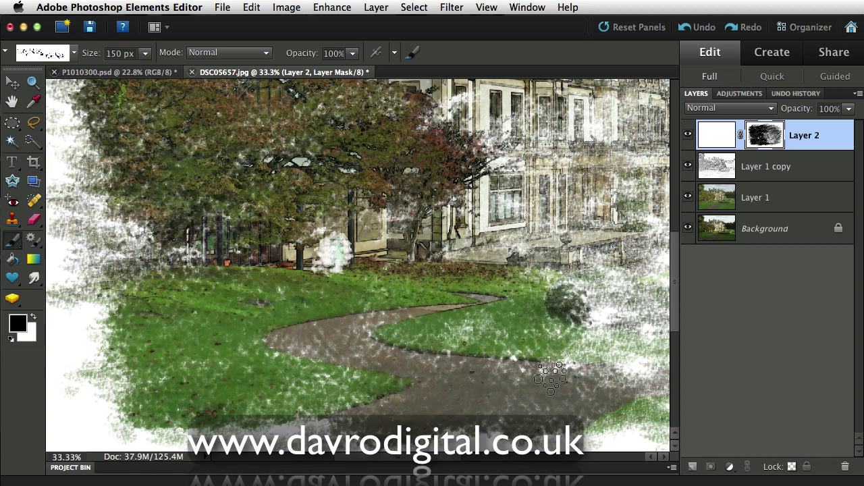
Paint the mask over the statue, hedge and terrace garden, and enlarge the brush to 300 px for the dark trees.
drag(488, 376, 305, 350)
mouse_move(444, 296)
mouse_down()
mouse_move(417, 249)
mouse_move(472, 216)
mouse_move(460, 211)
mouse_move(421, 241)
mouse_move(454, 200)
mouse_move(514, 228)
mouse_move(443, 273)
mouse_move(480, 228)
mouse_move(489, 199)
mouse_move(402, 289)
mouse_move(354, 283)
mouse_move(381, 237)
mouse_move(452, 204)
mouse_move(449, 296)
mouse_move(414, 320)
mouse_move(432, 325)
mouse_move(561, 294)
mouse_move(477, 328)
mouse_move(418, 337)
mouse_move(493, 253)
mouse_move(401, 247)
mouse_move(293, 315)
mouse_move(336, 321)
mouse_move(429, 284)
mouse_move(411, 321)
mouse_move(348, 341)
mouse_move(355, 377)
mouse_move(534, 373)
mouse_move(556, 352)
mouse_move(413, 385)
mouse_move(379, 415)
mouse_move(391, 422)
mouse_move(446, 420)
mouse_move(472, 364)
mouse_move(469, 322)
mouse_move(381, 213)
mouse_move(265, 215)
mouse_move(244, 203)
mouse_move(388, 112)
mouse_move(222, 135)
mouse_move(183, 122)
mouse_move(276, 138)
mouse_move(392, 183)
mouse_move(336, 257)
mouse_move(326, 356)
mouse_move(343, 368)
mouse_move(352, 308)
mouse_move(484, 296)
mouse_move(457, 333)
mouse_move(471, 387)
mouse_move(535, 410)
mouse_up()
mouse_move(401, 378)
mouse_down()
mouse_move(571, 320)
mouse_move(339, 346)
mouse_move(287, 370)
mouse_up()
mouse_move(238, 318)
mouse_down()
mouse_move(268, 308)
mouse_move(271, 319)
mouse_move(125, 349)
mouse_up()
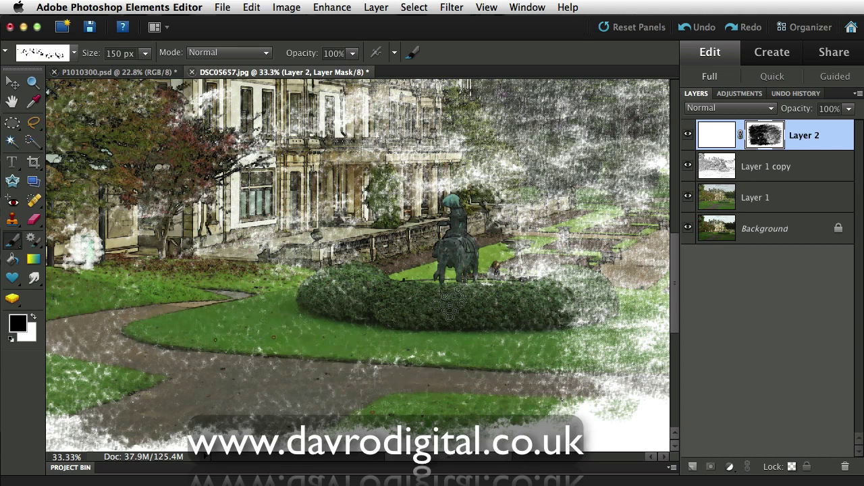
mouse_move(449, 304)
mouse_down()
mouse_move(561, 169)
mouse_move(500, 145)
mouse_move(517, 256)
mouse_move(499, 335)
mouse_move(461, 376)
mouse_up()
mouse_move(489, 277)
mouse_down()
mouse_move(451, 258)
mouse_move(512, 200)
mouse_move(537, 160)
mouse_move(304, 178)
mouse_move(315, 161)
mouse_move(360, 140)
mouse_move(308, 198)
mouse_move(249, 240)
mouse_move(265, 285)
mouse_move(333, 310)
mouse_move(339, 235)
mouse_move(302, 296)
mouse_move(341, 296)
mouse_move(339, 307)
mouse_move(326, 312)
mouse_move(319, 305)
mouse_move(329, 298)
mouse_move(278, 314)
mouse_move(199, 307)
mouse_move(258, 245)
mouse_move(251, 196)
mouse_move(180, 194)
mouse_move(86, 270)
mouse_move(131, 281)
mouse_move(161, 213)
mouse_move(267, 133)
mouse_move(314, 124)
mouse_move(437, 135)
mouse_move(519, 170)
mouse_move(574, 179)
mouse_move(568, 249)
mouse_move(561, 245)
mouse_move(572, 262)
mouse_move(511, 304)
mouse_move(444, 307)
mouse_move(404, 250)
mouse_move(534, 315)
mouse_move(489, 379)
mouse_move(441, 416)
mouse_move(491, 401)
mouse_move(581, 313)
mouse_move(539, 385)
mouse_move(511, 316)
mouse_move(358, 400)
mouse_move(396, 371)
mouse_move(380, 323)
mouse_move(389, 284)
mouse_move(296, 356)
mouse_move(277, 329)
mouse_move(246, 347)
mouse_move(214, 376)
mouse_move(228, 412)
mouse_move(419, 346)
mouse_move(443, 406)
mouse_move(605, 409)
mouse_move(568, 405)
mouse_up()
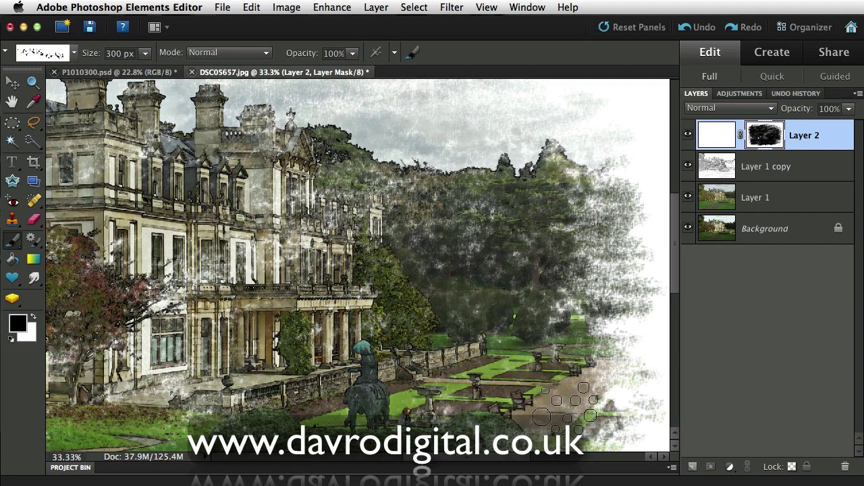
Reduce the brush to 175 px and paint the mask over the lawn beyond the hedge, the garden path and the trees' outer edge.
scroll(568, 398, down, 5)
scroll(568, 399, right, 3)
mouse_move(473, 284)
mouse_down()
mouse_move(411, 333)
mouse_move(416, 324)
mouse_move(437, 349)
mouse_up()
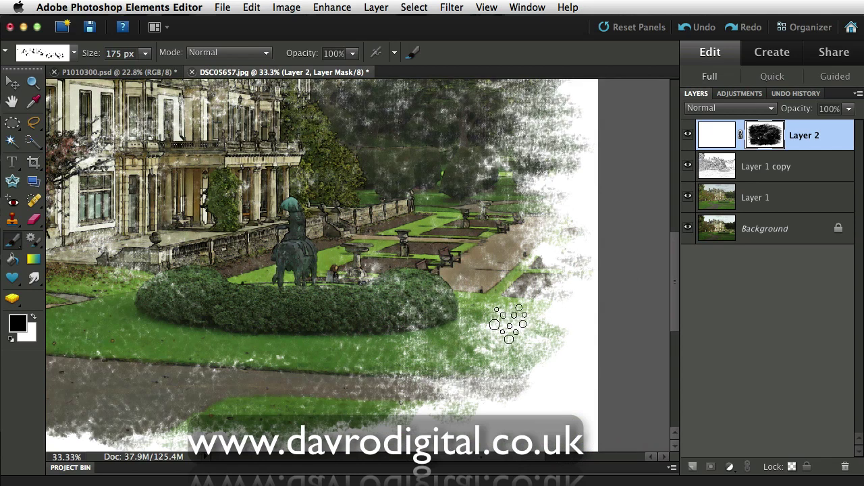
mouse_move(510, 323)
mouse_down()
mouse_move(507, 388)
mouse_move(533, 294)
mouse_move(500, 273)
mouse_move(560, 239)
mouse_up()
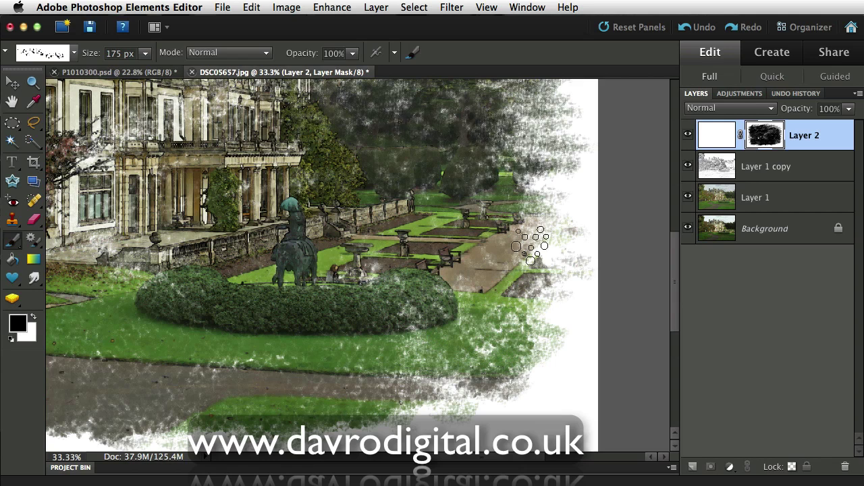
mouse_move(486, 156)
mouse_down()
mouse_move(495, 223)
mouse_move(522, 301)
mouse_move(564, 197)
mouse_move(534, 179)
mouse_move(557, 229)
mouse_move(573, 308)
mouse_move(546, 242)
mouse_up()
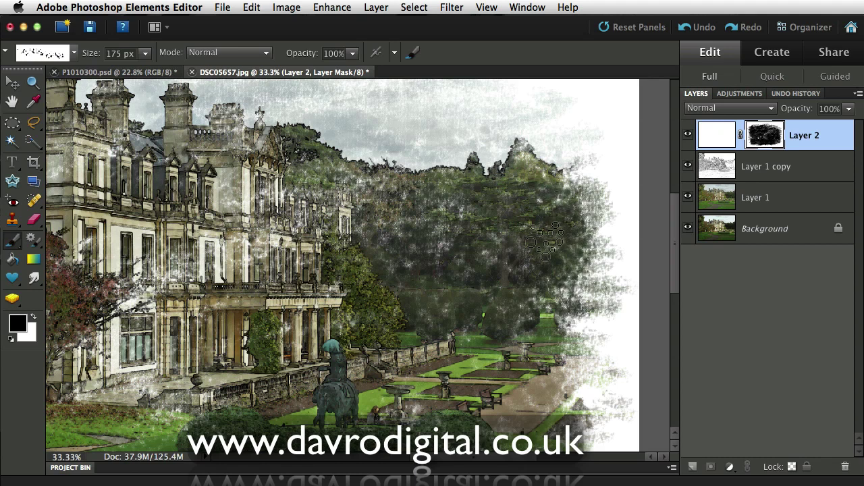
Fill in the faded patches on the house's upper front and windows by painting on Layer 2's mask.
mouse_move(433, 185)
mouse_down()
mouse_move(441, 208)
mouse_move(312, 226)
mouse_move(320, 202)
mouse_move(349, 181)
mouse_move(222, 184)
mouse_up()
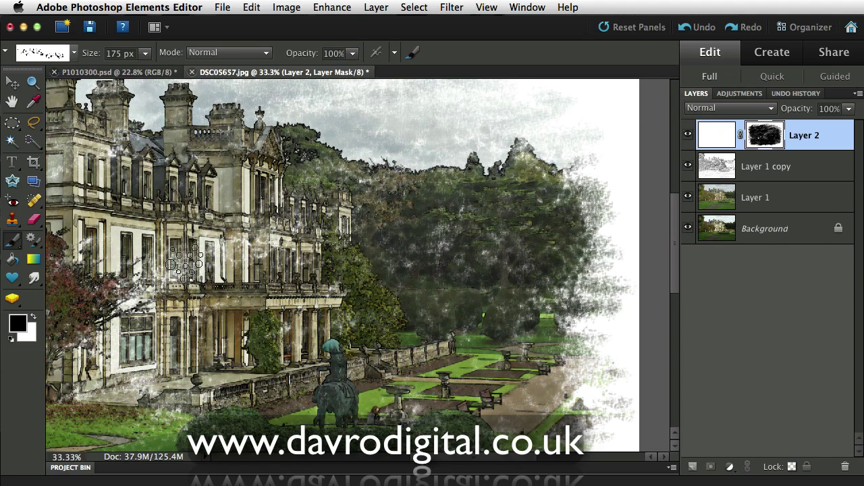
mouse_move(160, 277)
mouse_down()
mouse_move(250, 253)
mouse_move(295, 255)
mouse_up()
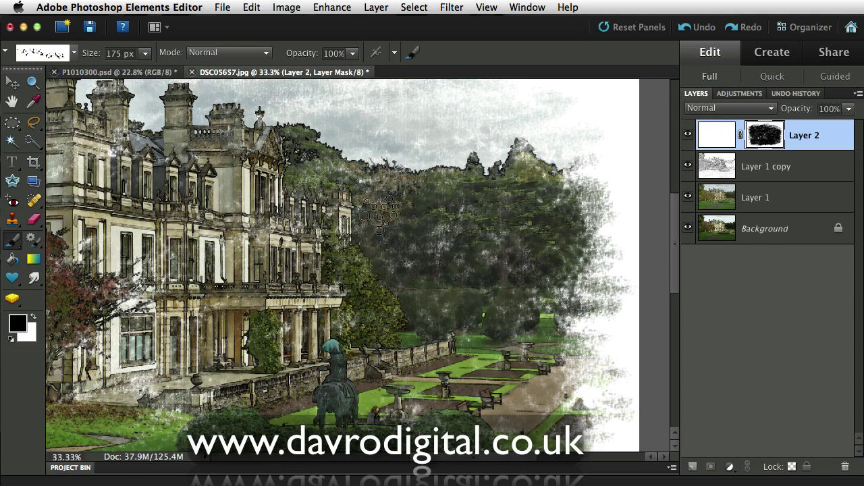
scroll(378, 214, up, 5)
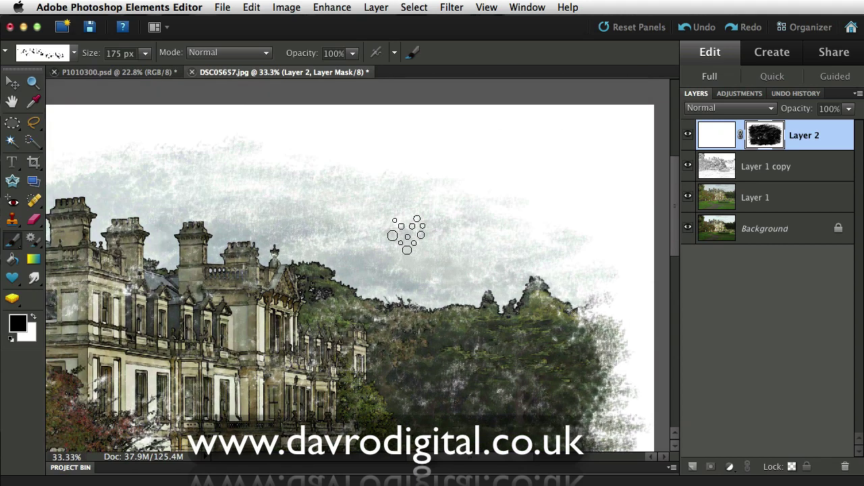
Fill in the faded sky above the house and along the distant treetops by painting on Layer 2's mask.
mouse_move(407, 235)
mouse_down()
mouse_move(290, 187)
mouse_move(193, 190)
mouse_up()
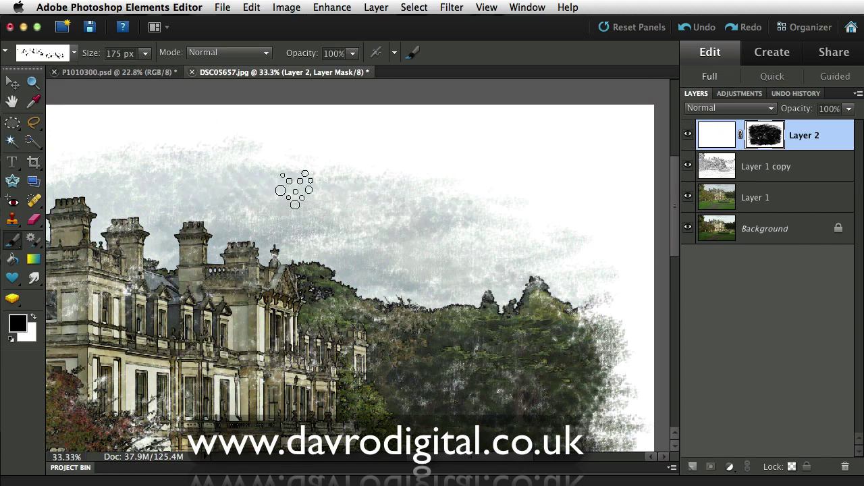
drag(294, 188, 335, 274)
drag(498, 296, 419, 252)
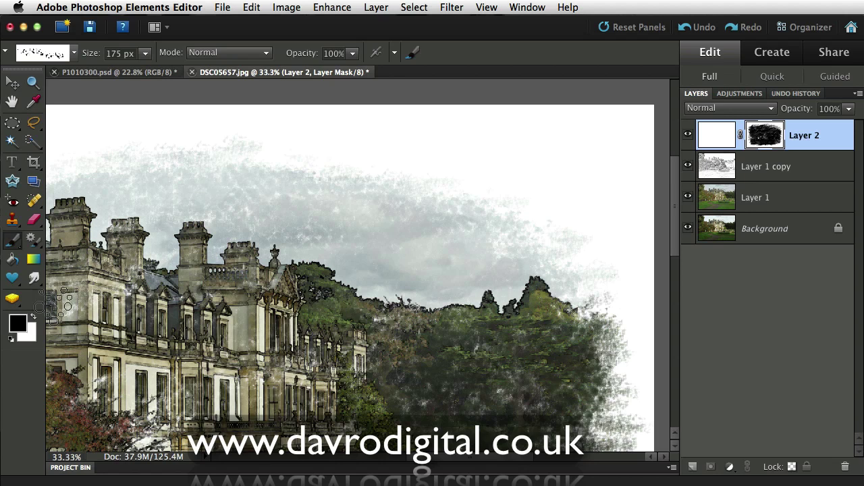
drag(406, 297, 396, 241)
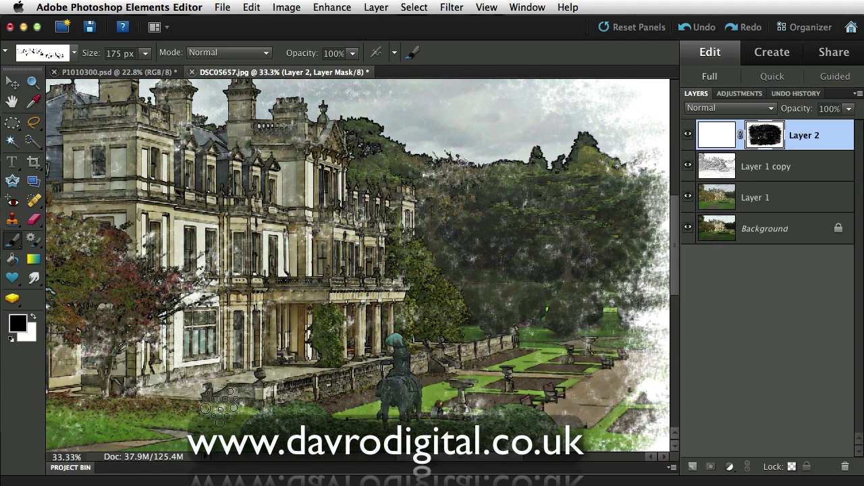
Rename Layer 1 copy as Sketch and Layer 1 as paint.
click(765, 174)
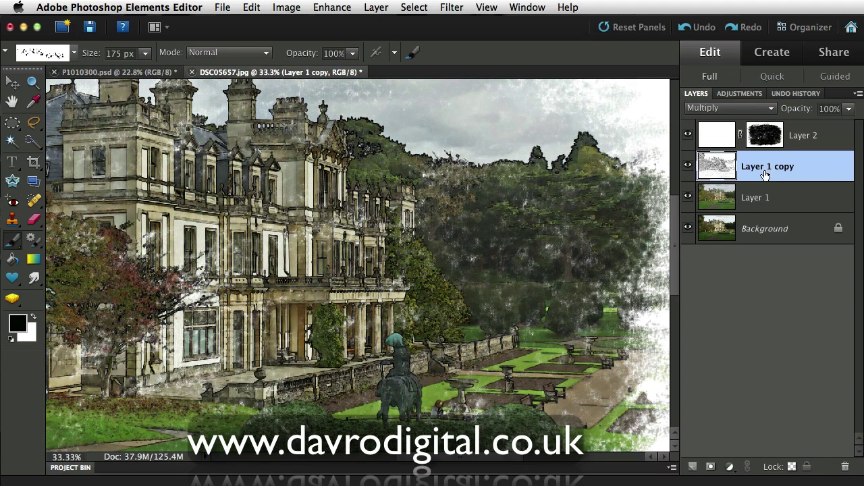
double_click(763, 169)
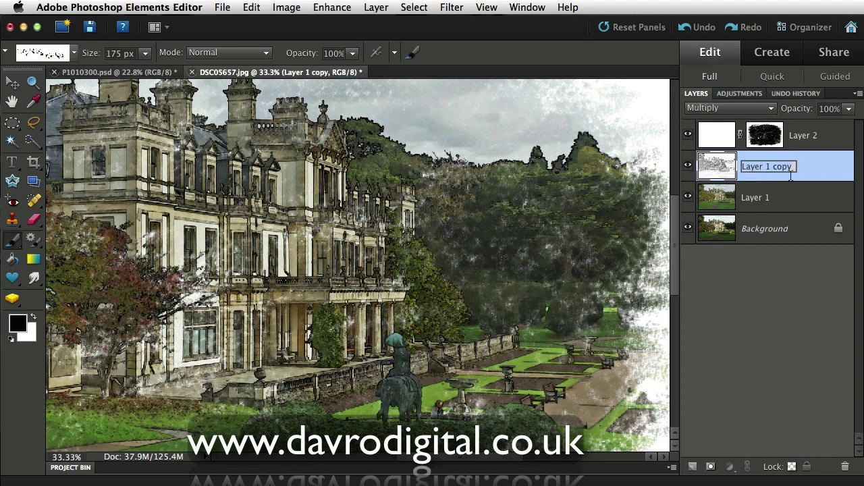
text(Sketch)
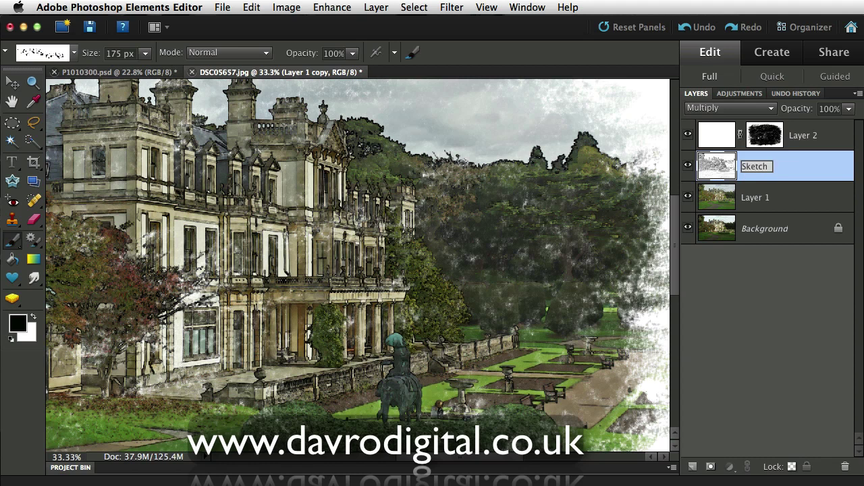
key(Return)
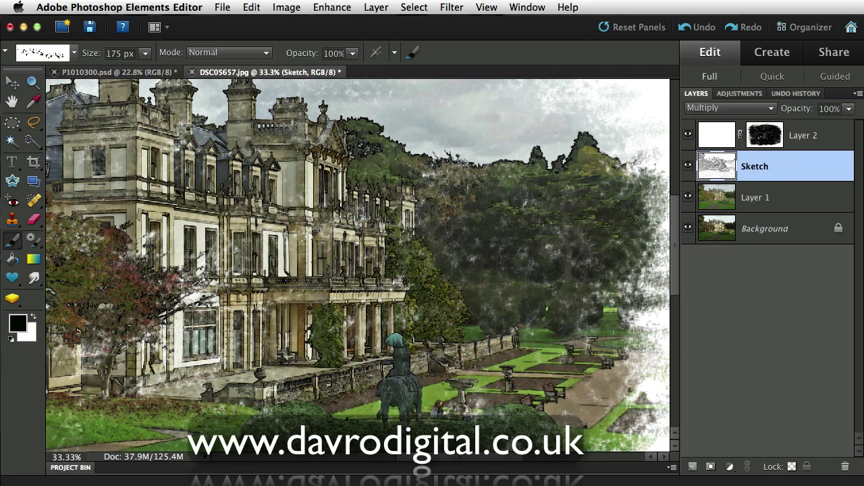
double_click(765, 197)
text(paint)
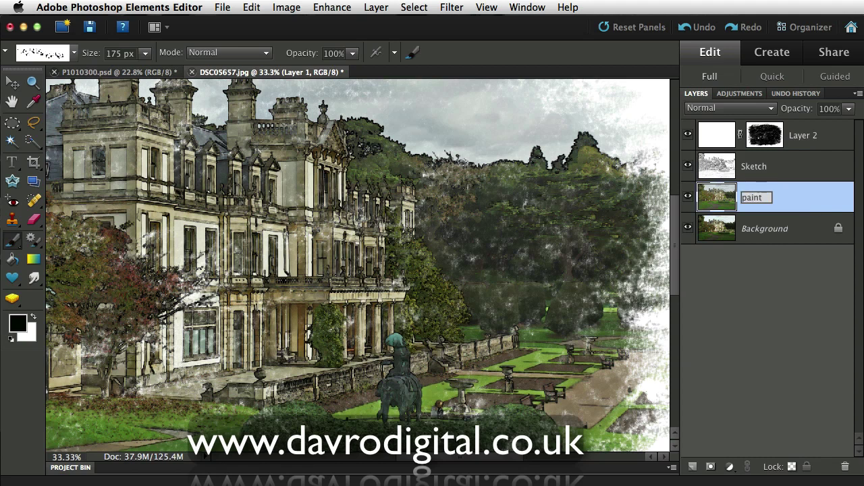
key(Return)
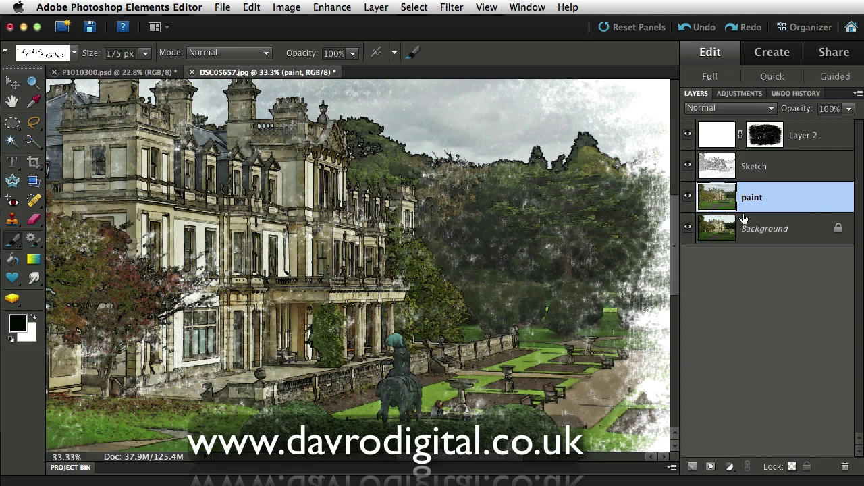
Lower the Sketch layer's opacity to 56%, toggling its visibility to compare the effect.
click(767, 169)
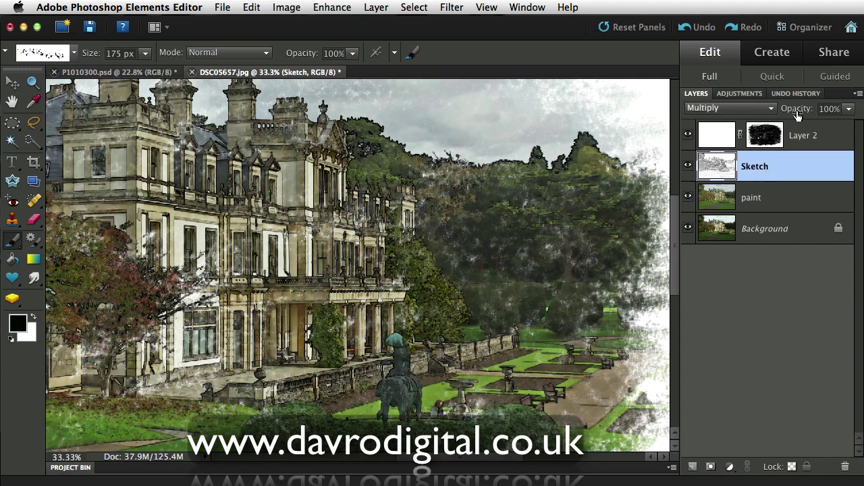
mouse_move(804, 112)
mouse_down()
mouse_move(775, 105)
mouse_move(796, 106)
mouse_move(777, 105)
mouse_move(784, 106)
mouse_up()
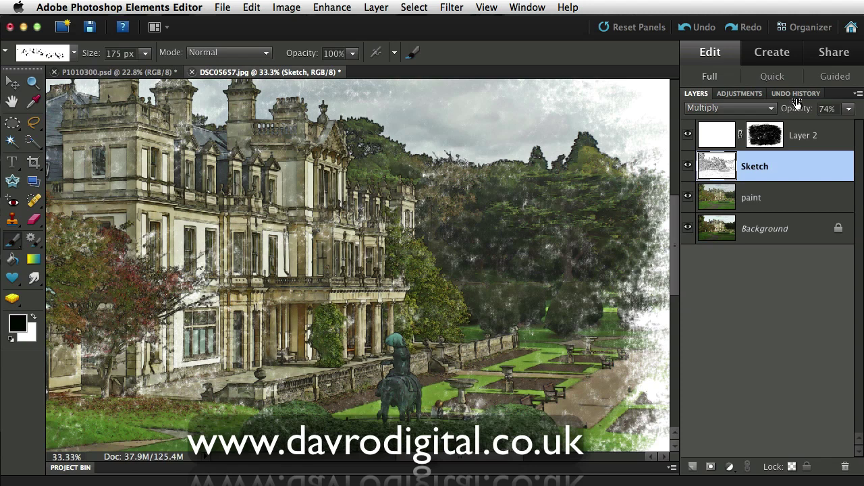
click(688, 166)
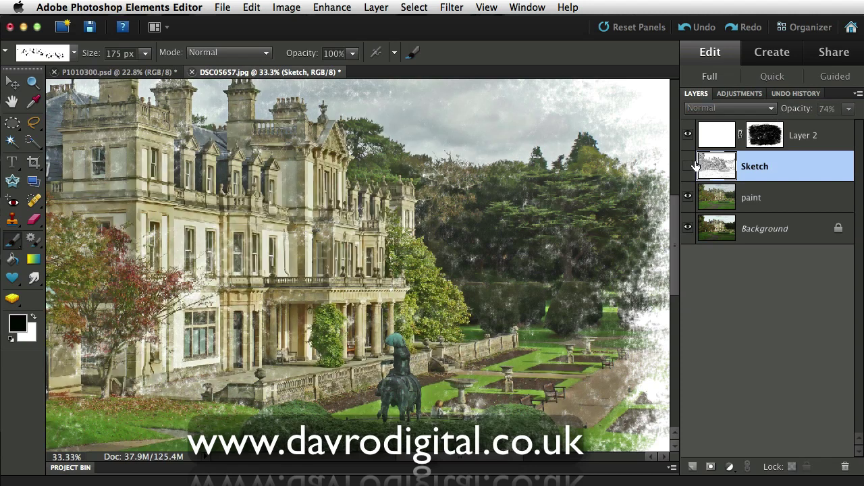
click(688, 166)
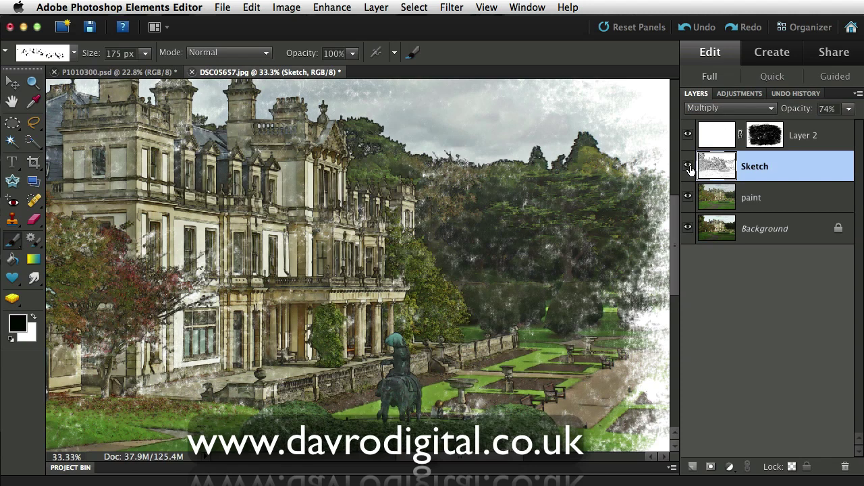
drag(807, 112, 800, 111)
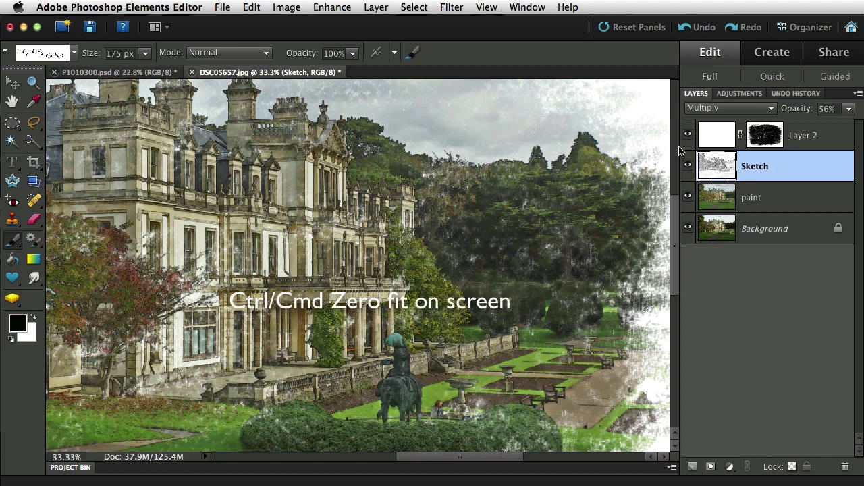
Fit the whole image in view and extend Layer 2's mask painting along the sky's upper edge, the lower foreground and the left-hand trees.
key(ctrl+0)
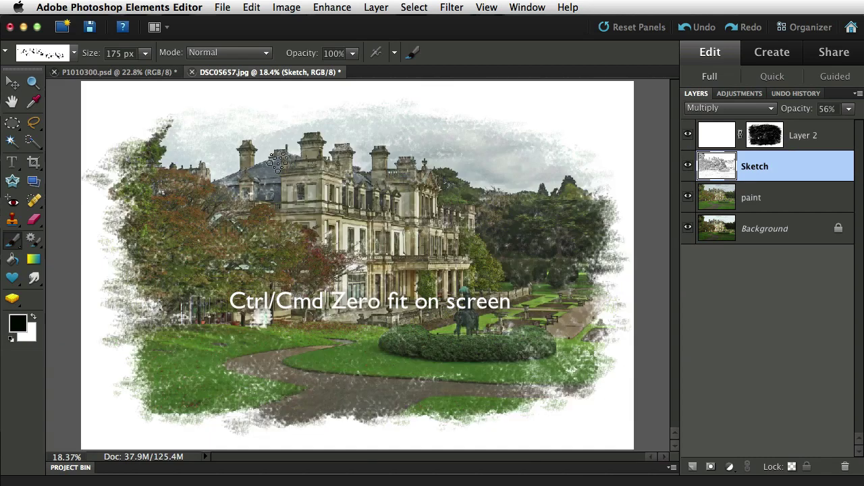
click(765, 135)
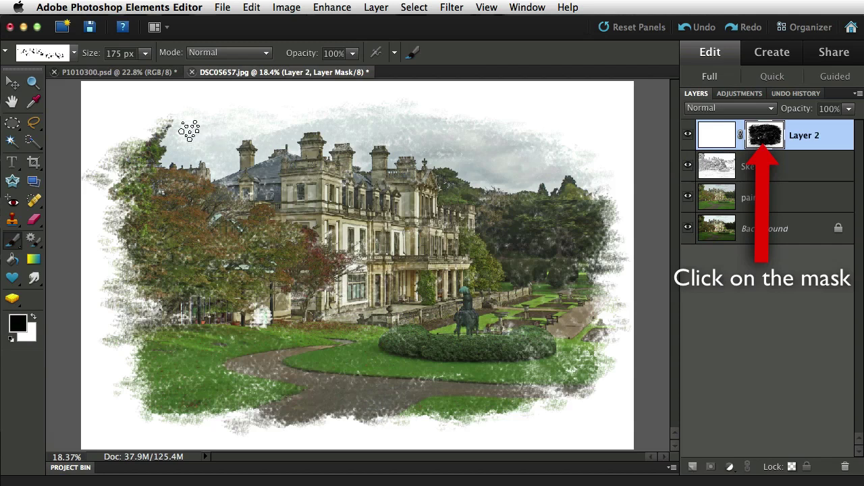
mouse_move(189, 131)
mouse_down()
mouse_move(132, 134)
mouse_move(136, 117)
mouse_move(128, 133)
mouse_move(144, 106)
mouse_move(121, 125)
mouse_move(174, 108)
mouse_move(266, 106)
mouse_move(220, 117)
mouse_move(260, 133)
mouse_move(211, 126)
mouse_move(290, 117)
mouse_move(274, 135)
mouse_move(274, 119)
mouse_move(237, 127)
mouse_move(193, 115)
mouse_move(161, 143)
mouse_move(266, 124)
mouse_move(242, 116)
mouse_move(345, 109)
mouse_move(280, 112)
mouse_move(421, 111)
mouse_move(384, 116)
mouse_move(410, 127)
mouse_move(481, 113)
mouse_move(524, 127)
mouse_move(465, 132)
mouse_move(509, 117)
mouse_move(536, 124)
mouse_up()
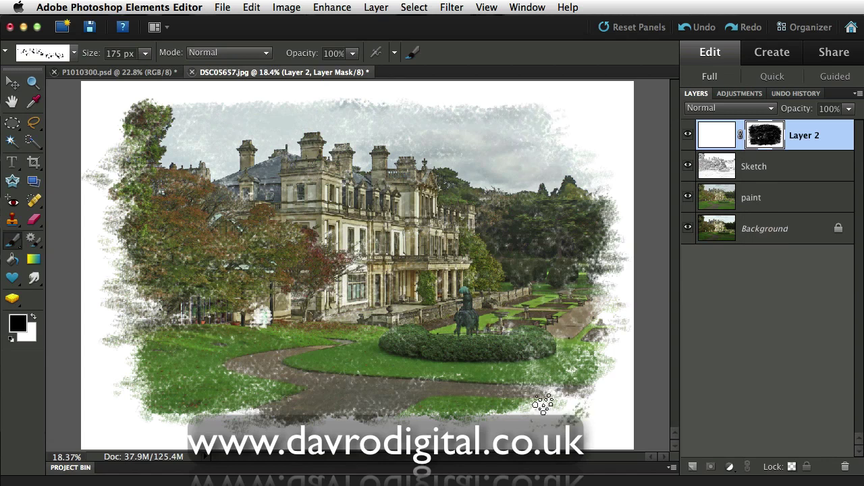
mouse_move(543, 403)
mouse_down()
mouse_move(568, 406)
mouse_move(540, 395)
mouse_up()
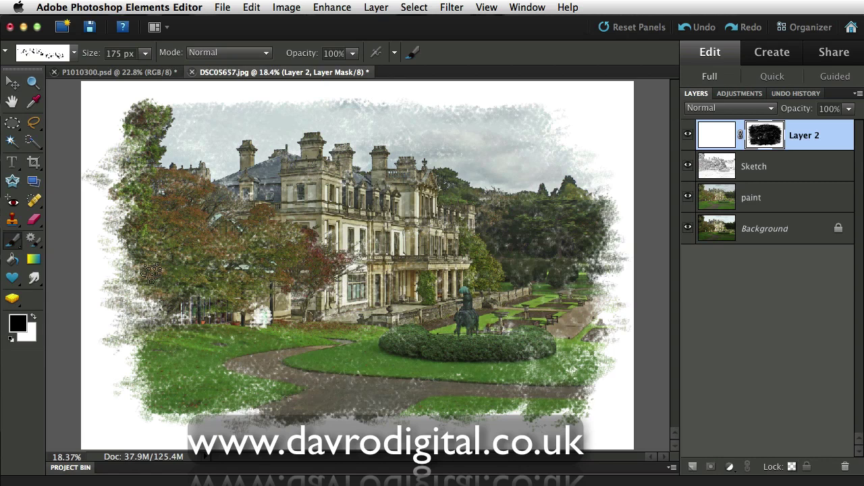
mouse_move(151, 273)
mouse_down()
mouse_move(119, 291)
mouse_move(120, 241)
mouse_up()
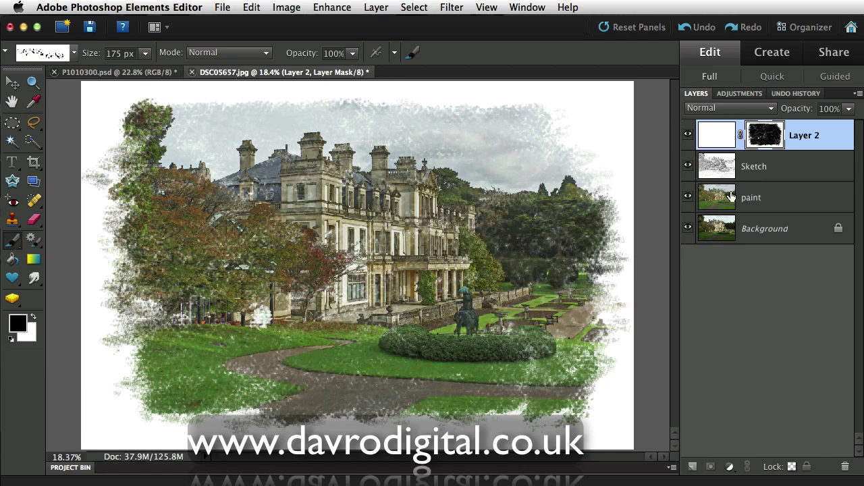
Add a new layer above Layer 2 and stamp a merged copy of all visible layers into it.
click(691, 466)
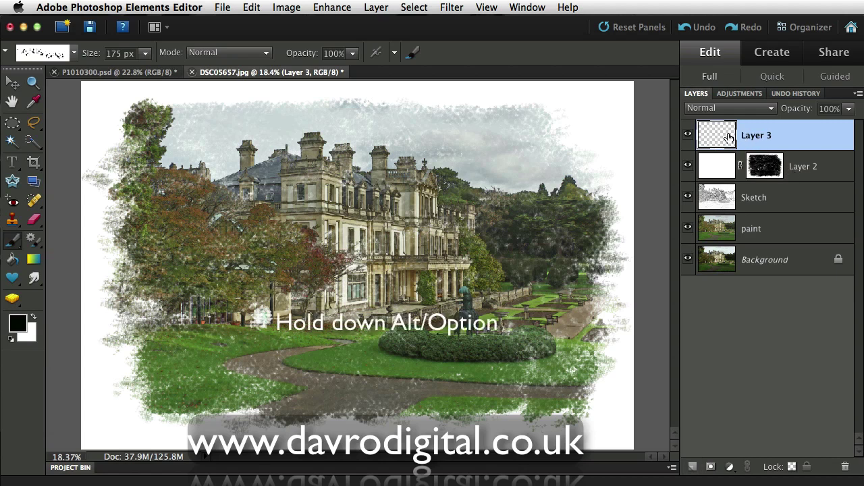
click(375, 8)
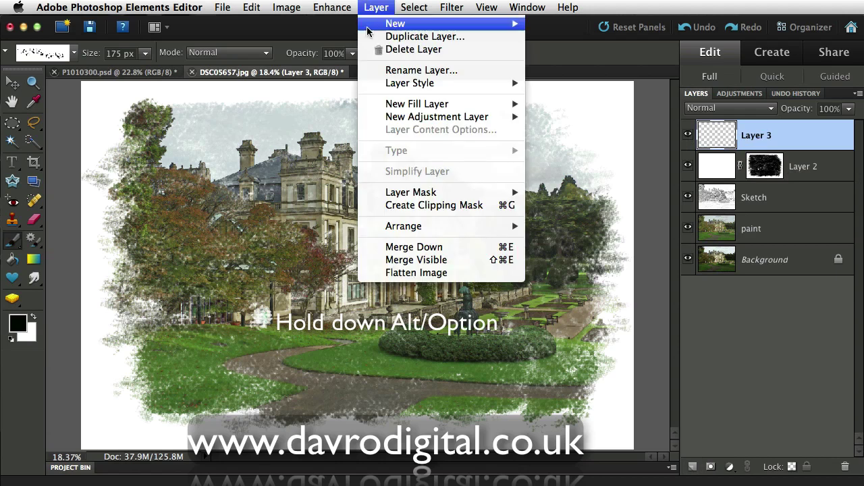
alt+click(400, 262)
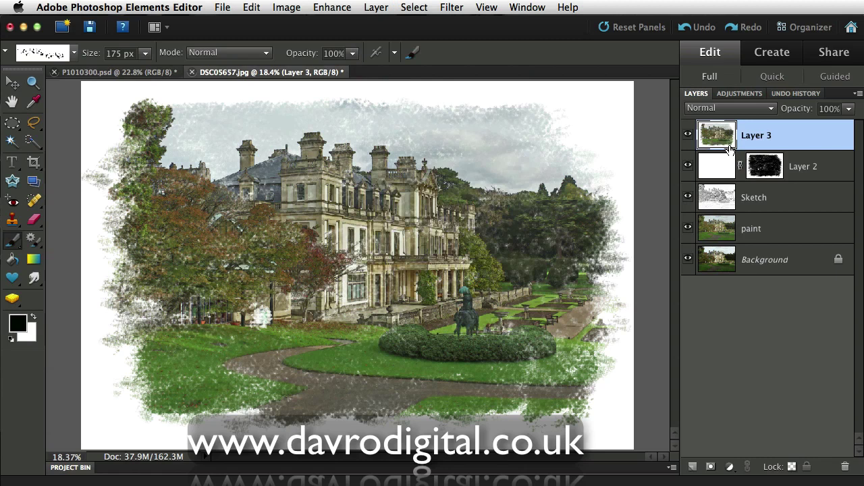
Open the Texturizer filter for the merged layer.
click(449, 9)
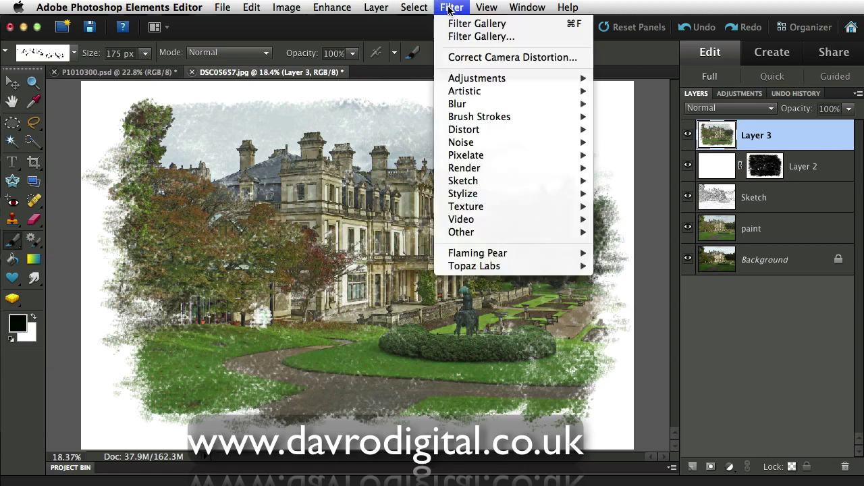
mouse_move(462, 209)
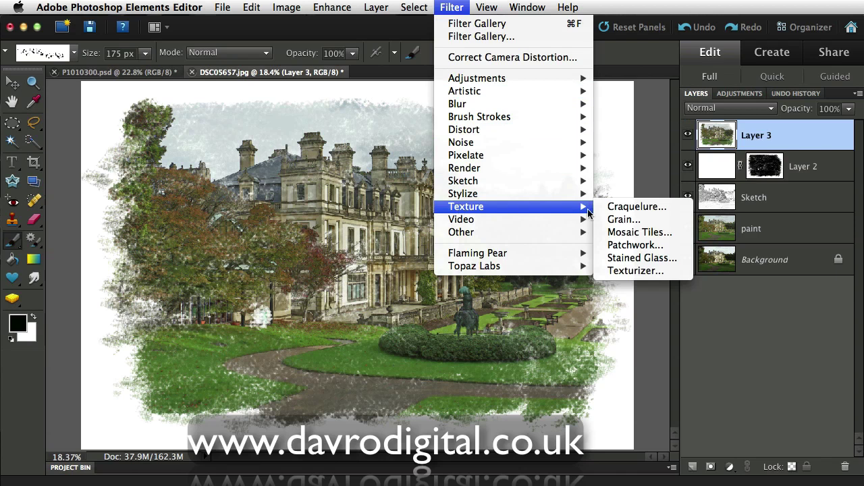
click(638, 270)
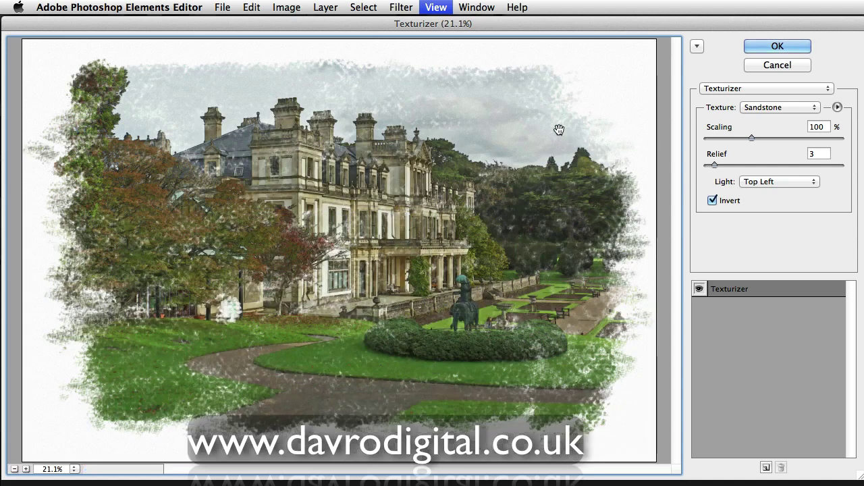
Examine the Sandstone texture preview at 100% across the house front, chimneys, portico and elephant statue.
right_click(471, 177)
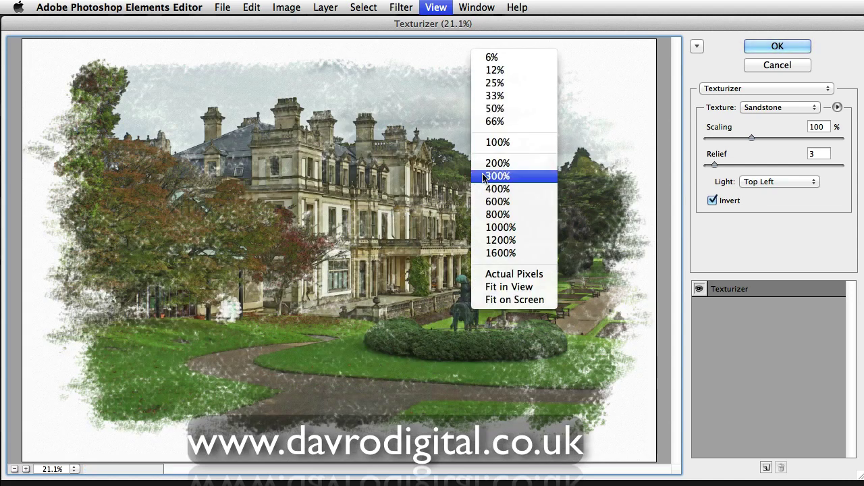
click(503, 144)
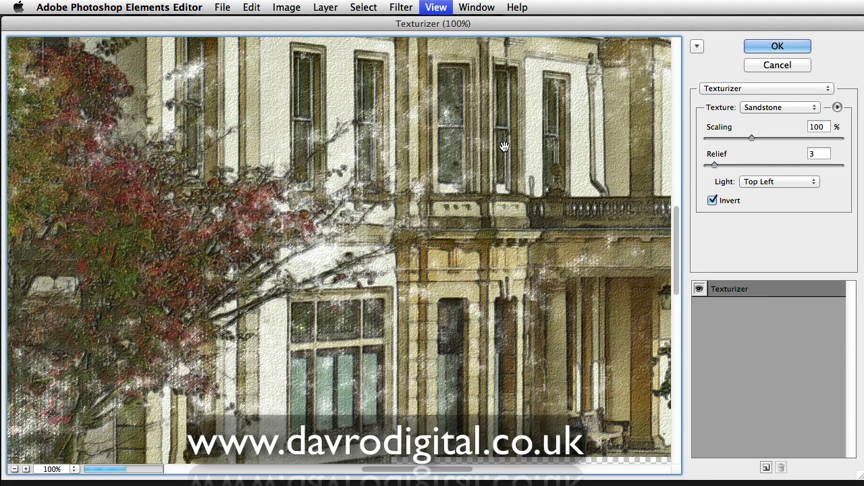
drag(499, 138, 449, 349)
scroll(449, 349, up, 5)
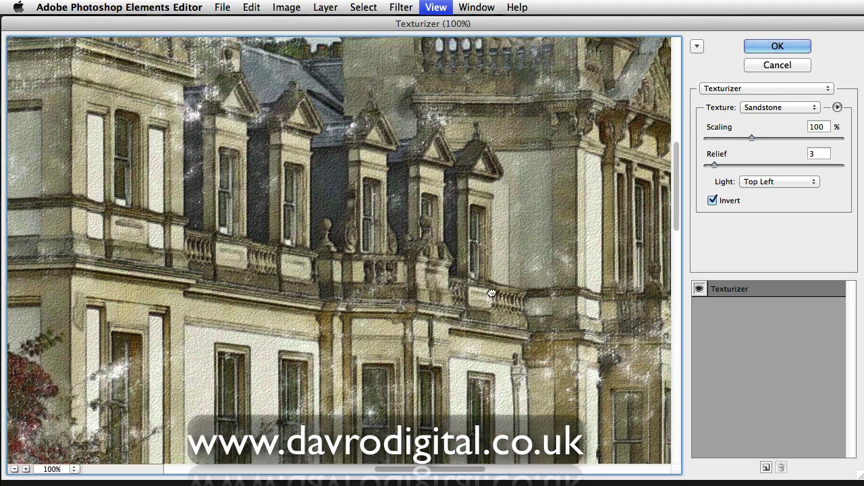
scroll(472, 345, up, 3)
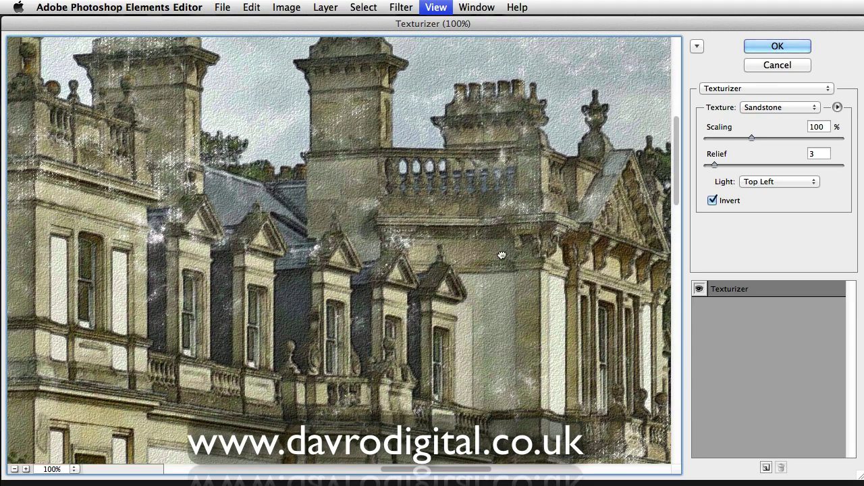
drag(500, 251, 485, 349)
scroll(464, 167, up, 2)
drag(463, 195, 469, 108)
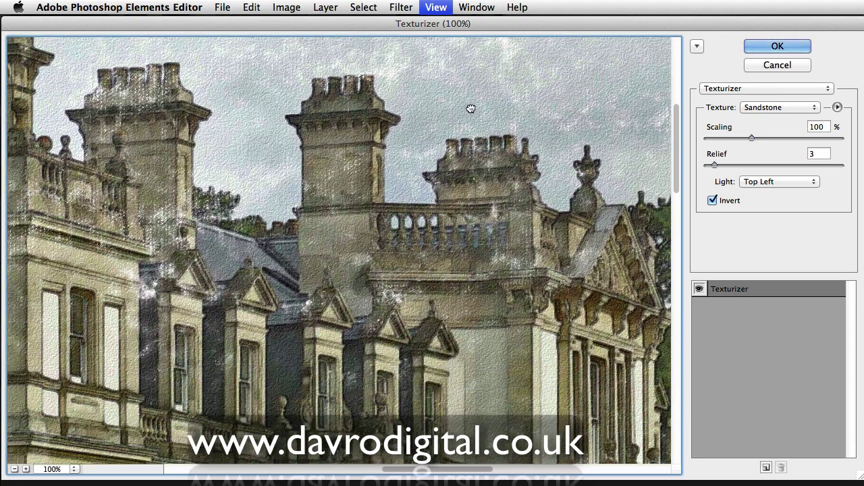
scroll(436, 216, down, 2)
scroll(436, 216, down, 5)
scroll(417, 230, right, 2)
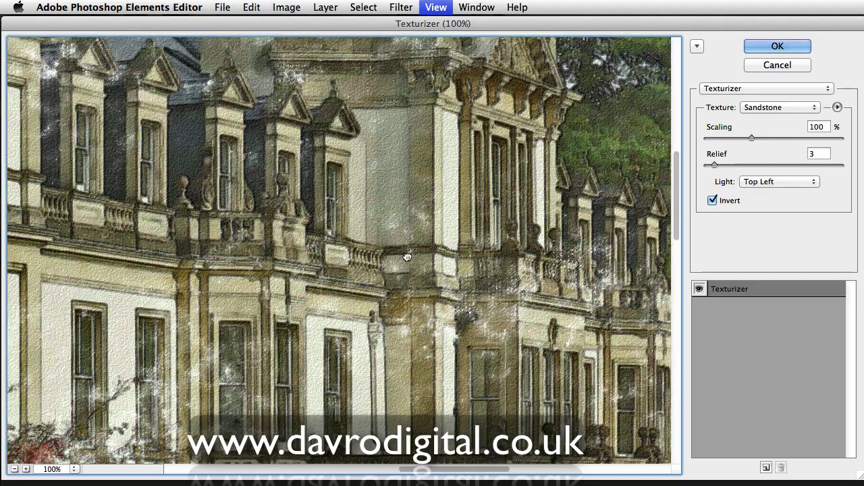
scroll(407, 257, down, 3)
scroll(414, 270, right, 1)
scroll(406, 204, down, 6)
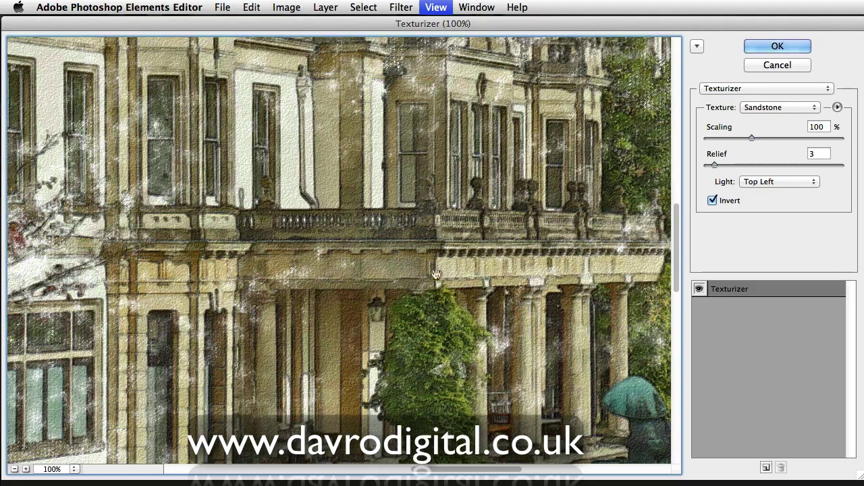
scroll(402, 202, right, 3)
scroll(422, 243, down, 1)
scroll(439, 277, right, 1)
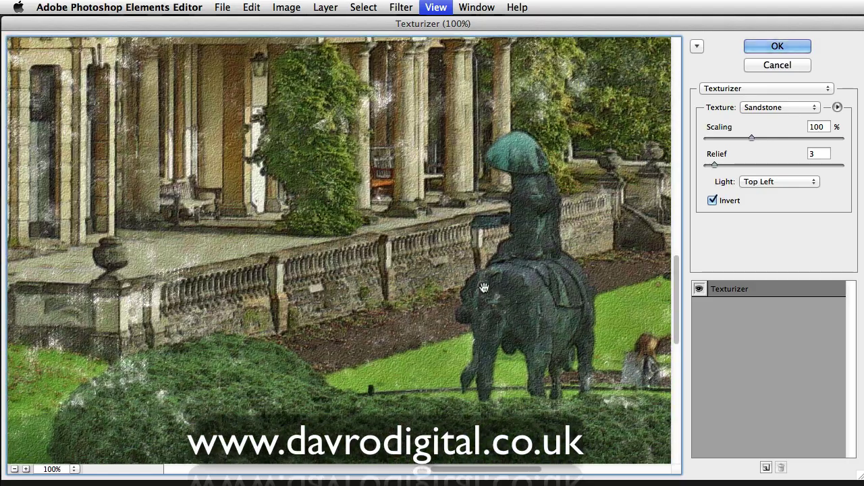
scroll(482, 286, right, 1)
scroll(482, 285, down, 1)
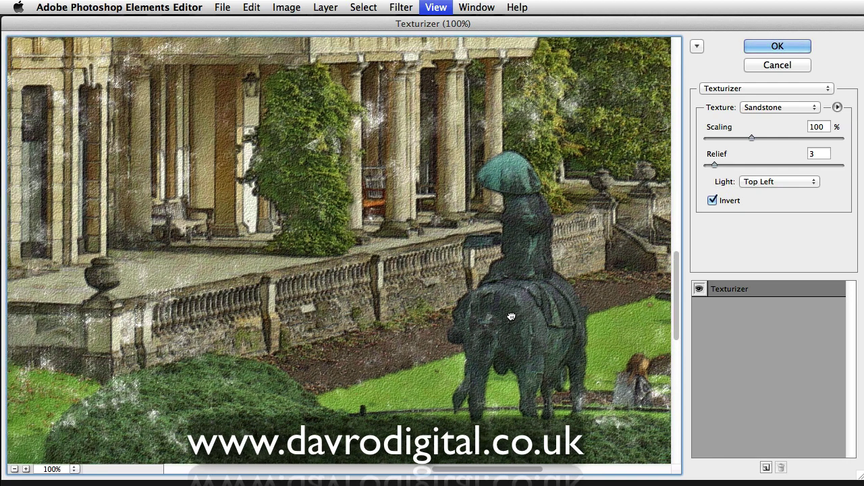
scroll(511, 318, up, 1)
scroll(512, 318, left, 1)
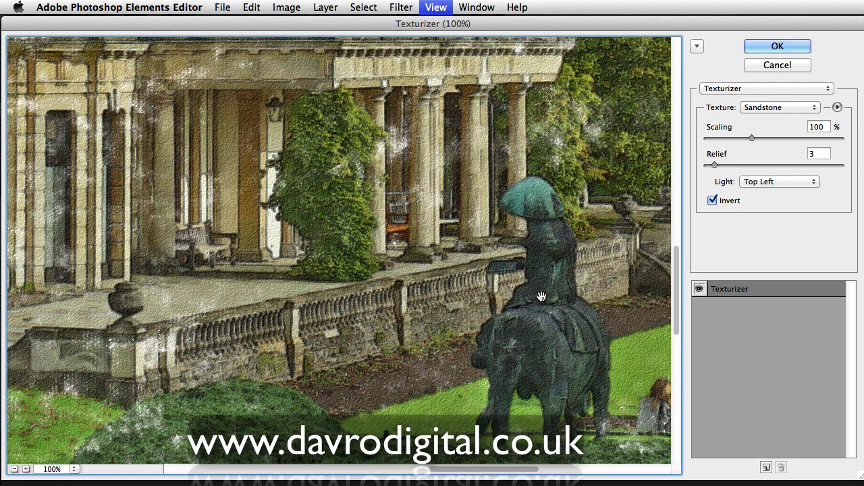
Examine the Sandstone preview across the portico, the wooded hillside, the sky and the roofline chimneys.
scroll(520, 324, up, 10)
scroll(506, 331, right, 4)
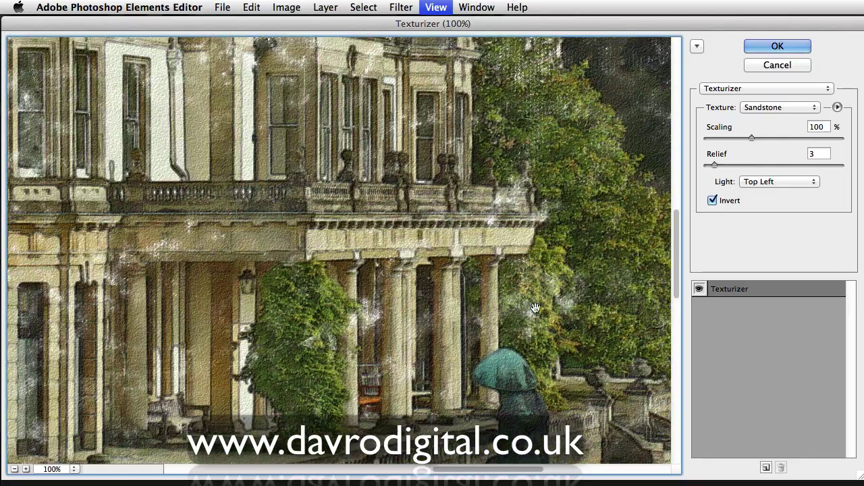
scroll(496, 335, up, 10)
scroll(473, 351, right, 5)
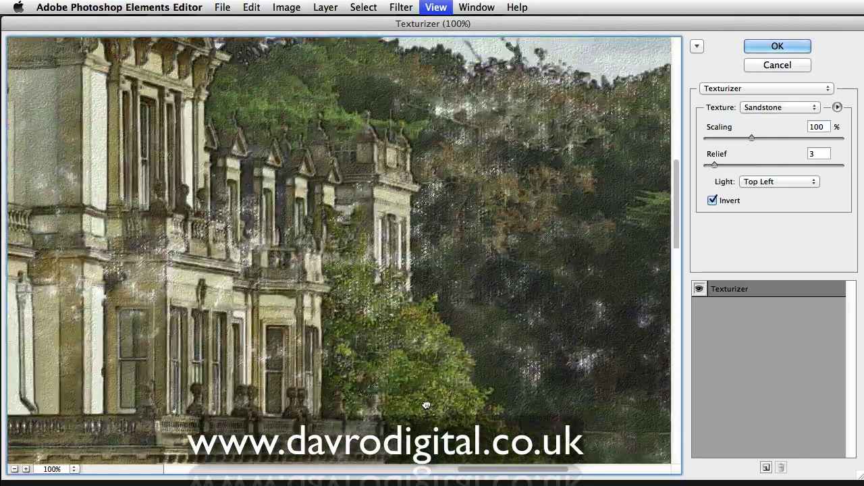
scroll(446, 318, up, 5)
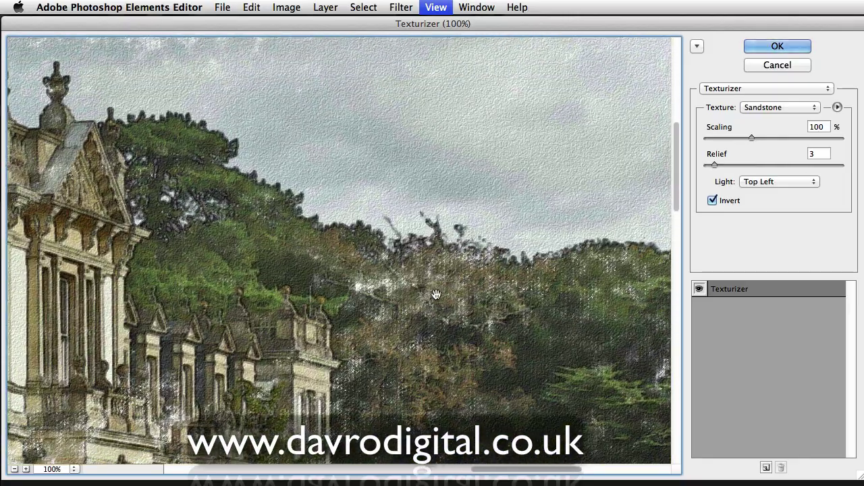
scroll(581, 321, left, 4)
scroll(584, 321, up, 2)
scroll(580, 324, left, 6)
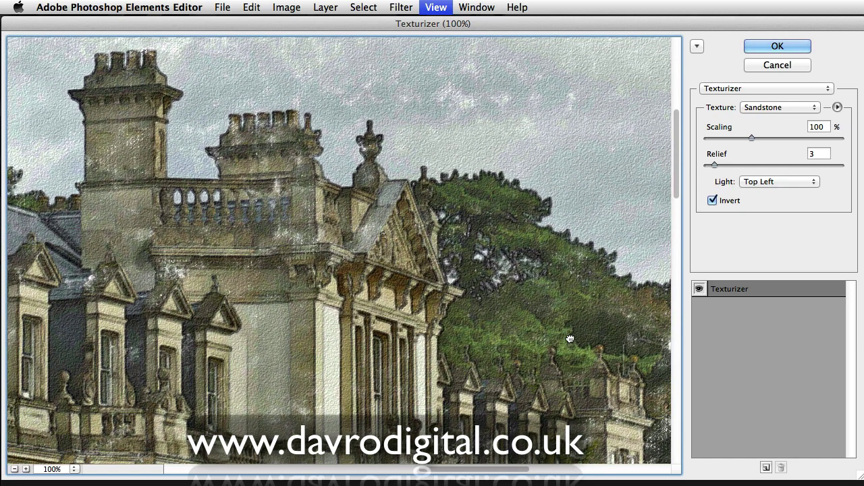
scroll(570, 339, up, 2)
Try the Canvas texture on the gable, chimneys and trees, and return to Sandstone.
click(761, 108)
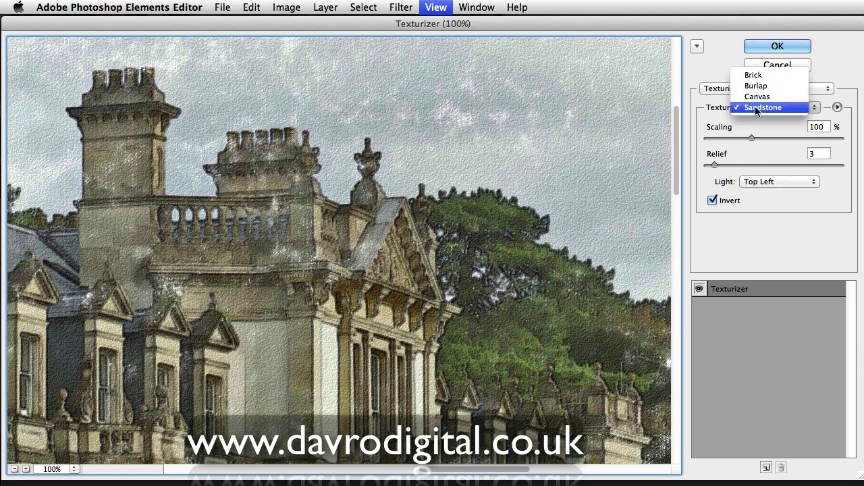
click(762, 98)
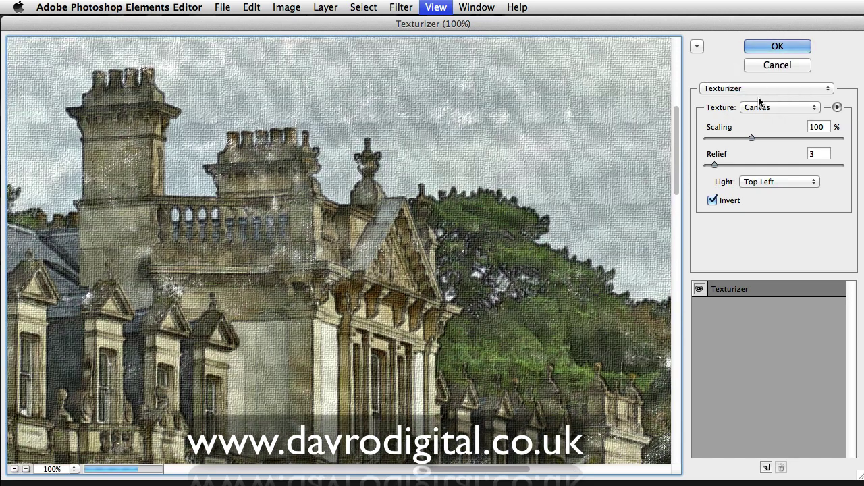
scroll(569, 212, down, 5)
scroll(569, 212, right, 3)
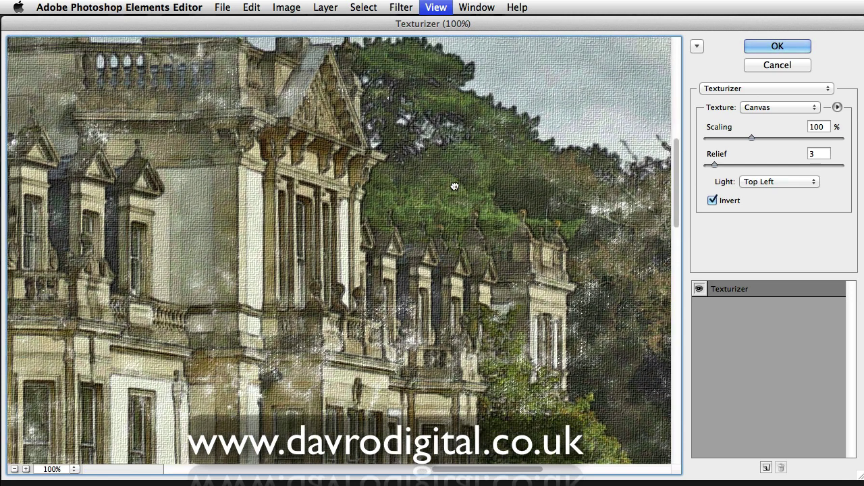
drag(454, 186, 482, 252)
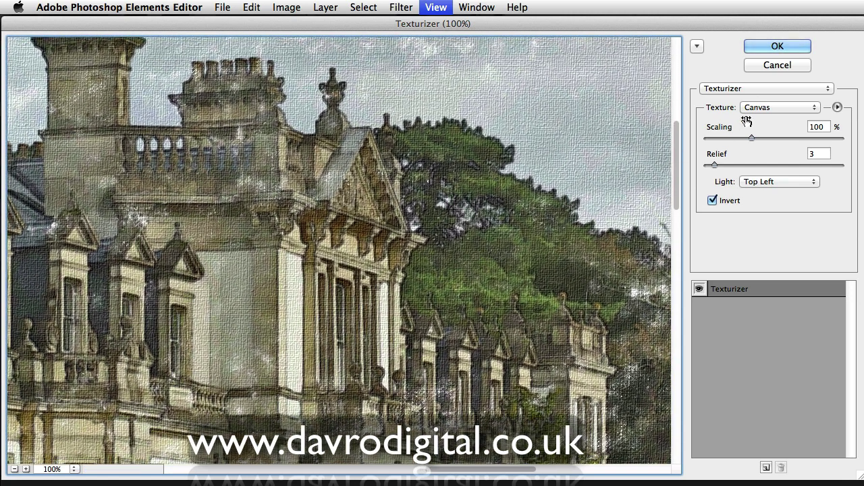
click(757, 108)
click(755, 119)
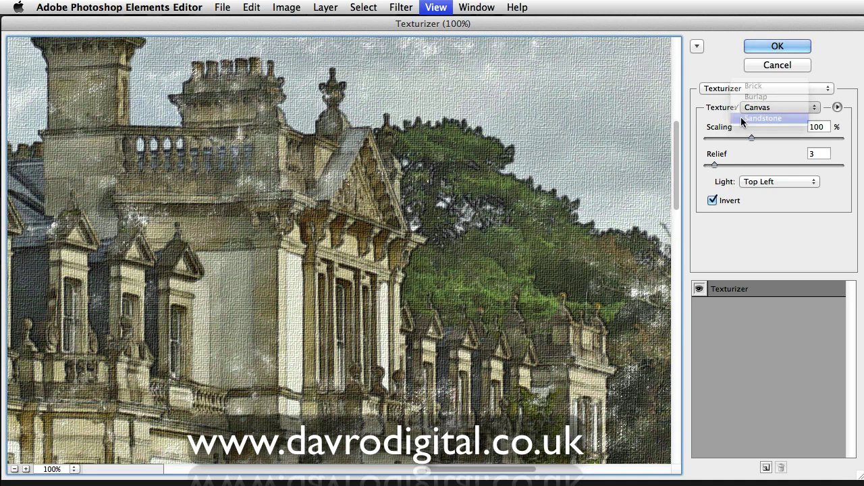
Set the Sandstone texture's relief to 4 and apply the Texturizer filter to the merged layer.
click(716, 166)
mouse_move(720, 168)
mouse_down()
mouse_move(734, 168)
mouse_move(709, 164)
mouse_move(717, 166)
mouse_up()
drag(546, 307, 461, 215)
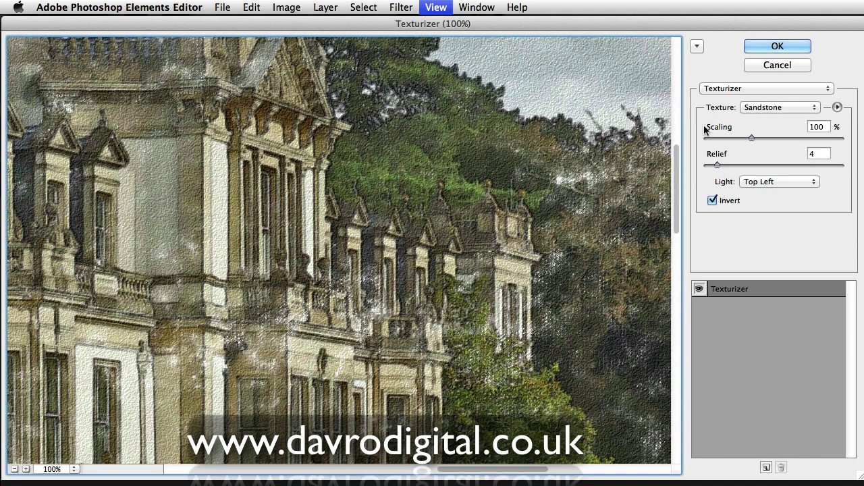
click(778, 47)
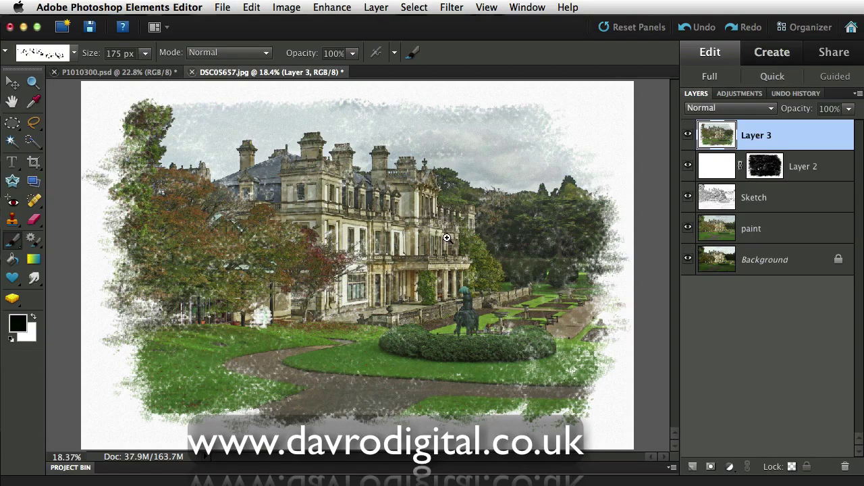
Inspect the texture at 100% and lower Layer 3's opacity to 64%.
key(super+equal)
key(super+equal)
key(super+equal)
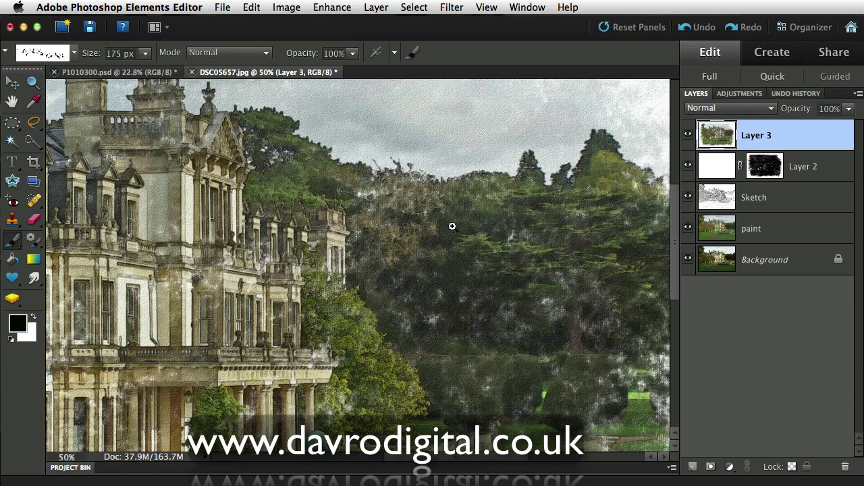
key(super+equal)
key(super+equal)
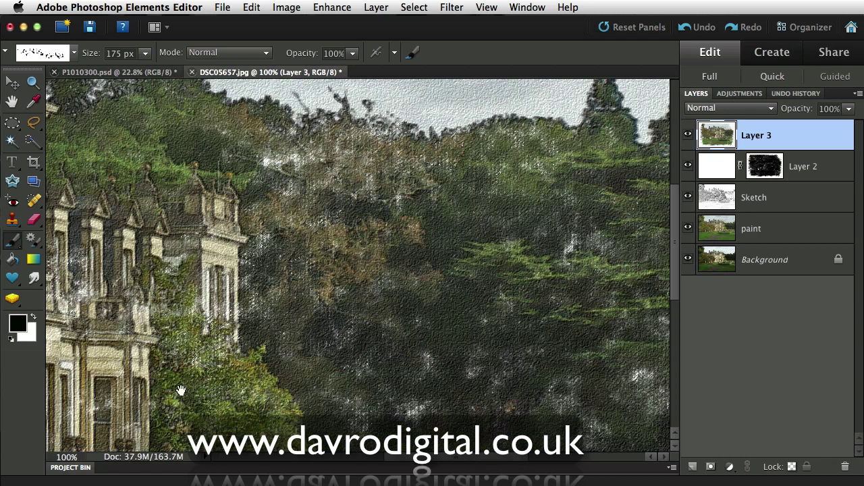
drag(71, 448, 607, 333)
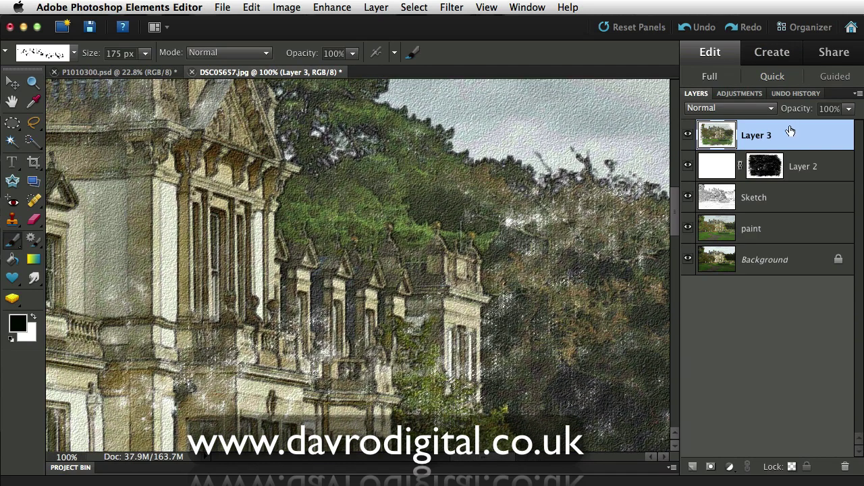
drag(805, 113, 786, 110)
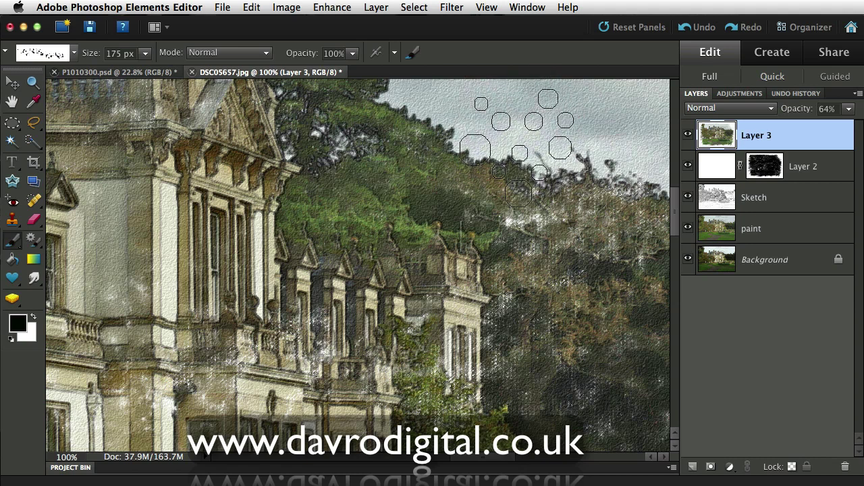
key(h)
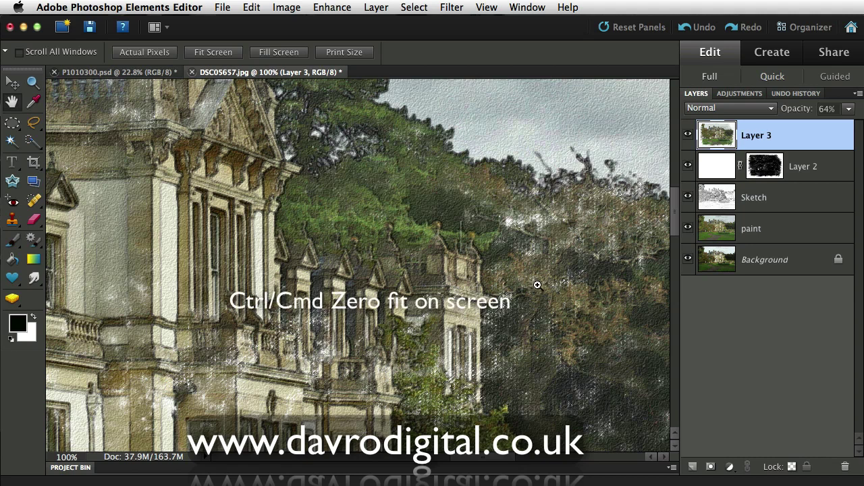
key(super+0)
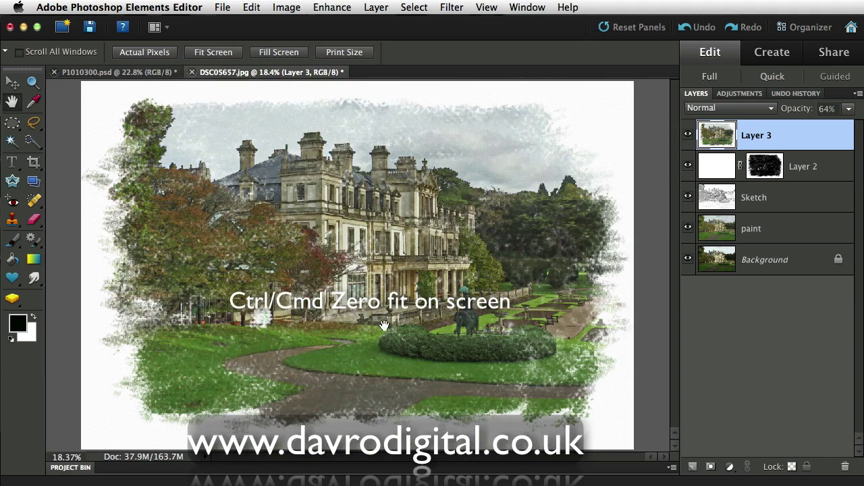
Add a Levels adjustment layer above Layer 3 and lighten the midtones to 1.76.
click(730, 466)
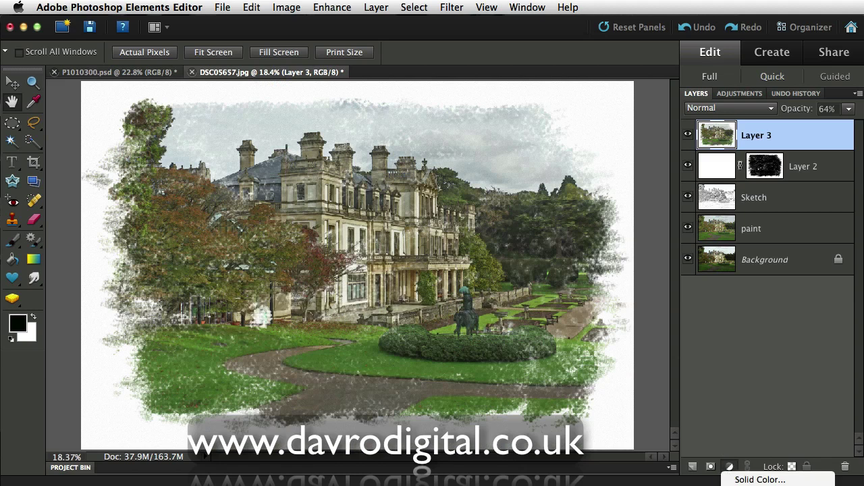
click(756, 480)
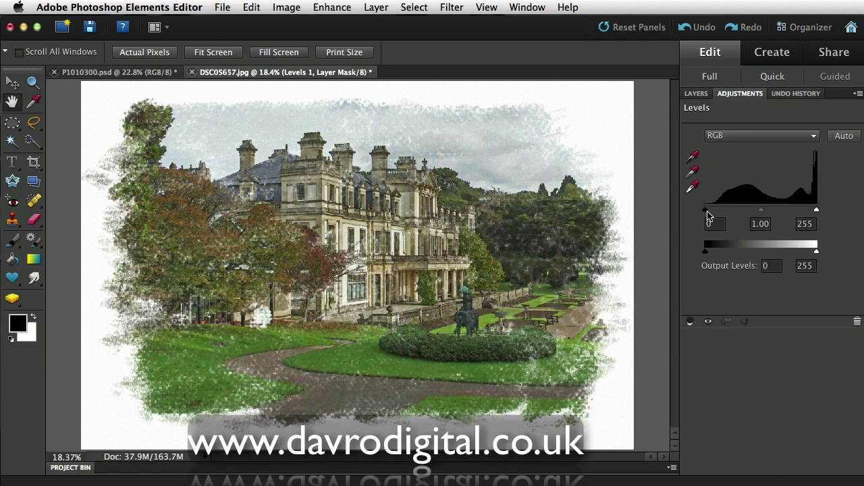
mouse_move(708, 213)
mouse_down()
mouse_move(717, 212)
mouse_move(705, 215)
mouse_up()
drag(816, 214, 821, 213)
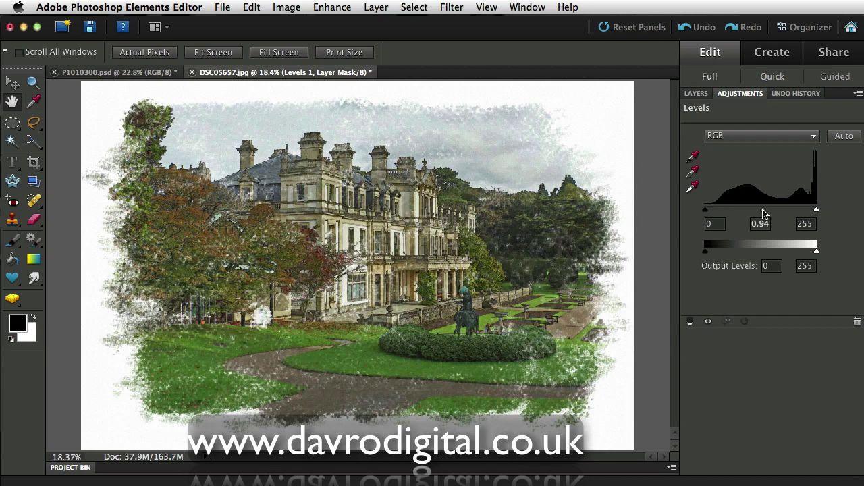
drag(762, 213, 760, 214)
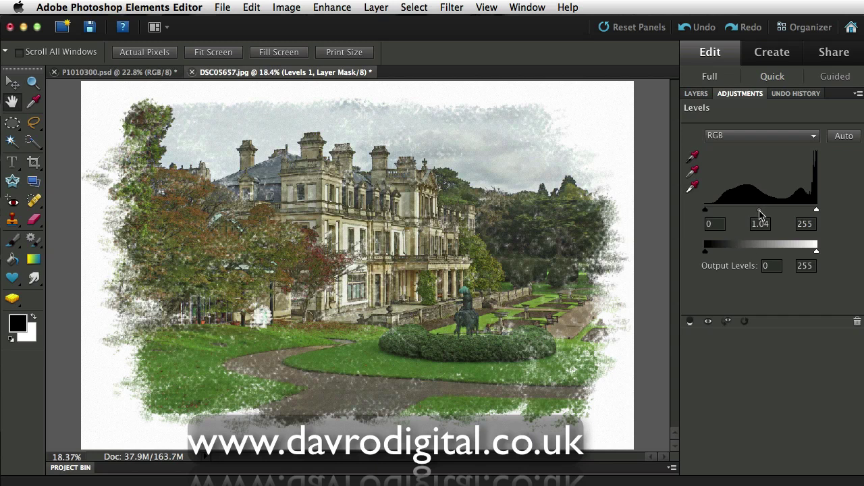
drag(759, 212, 741, 208)
drag(739, 207, 738, 208)
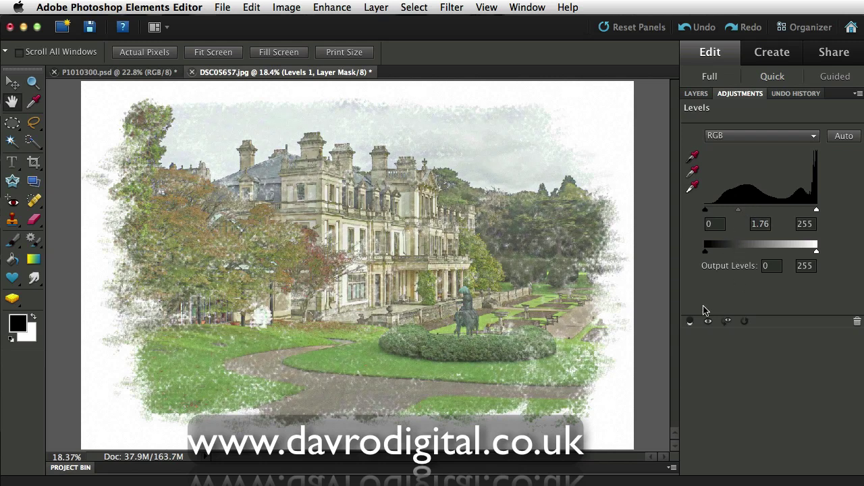
click(696, 94)
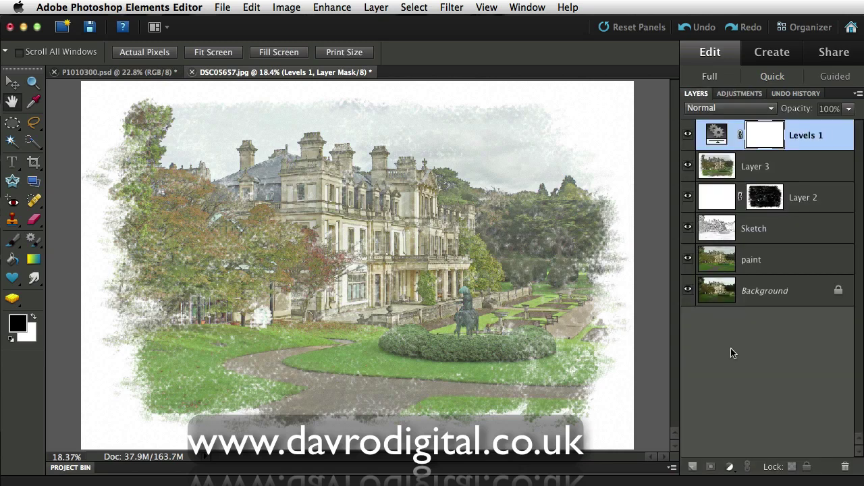
Add a Hue/Saturation adjustment layer above Levels 1 and raise the master saturation to +21.
click(731, 466)
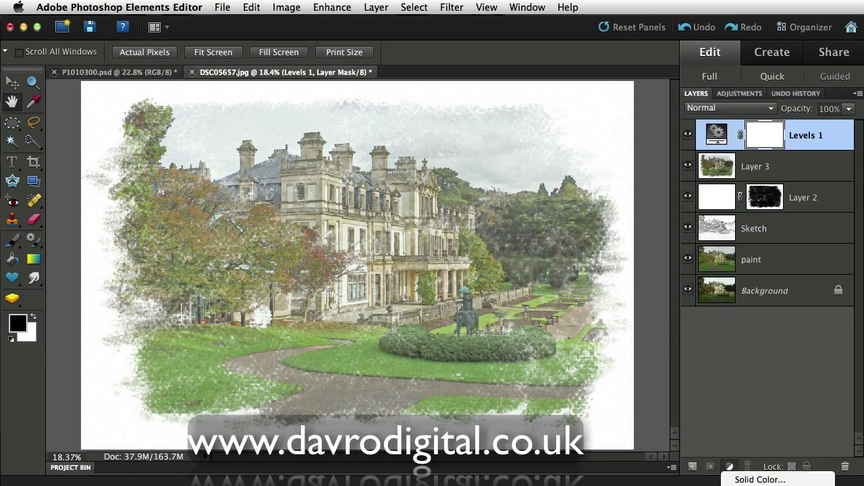
click(760, 483)
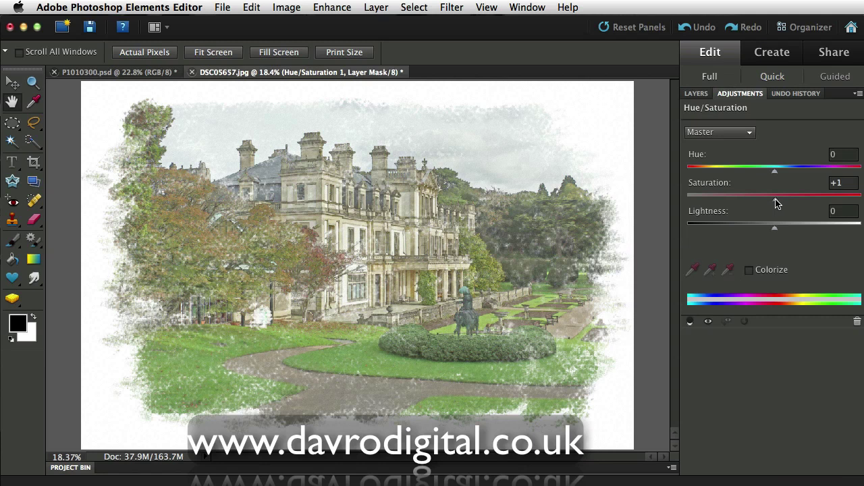
drag(776, 203, 793, 197)
Set the Reds saturation to +35 and the master saturation to +25 in the Hue/Saturation adjustment.
click(718, 132)
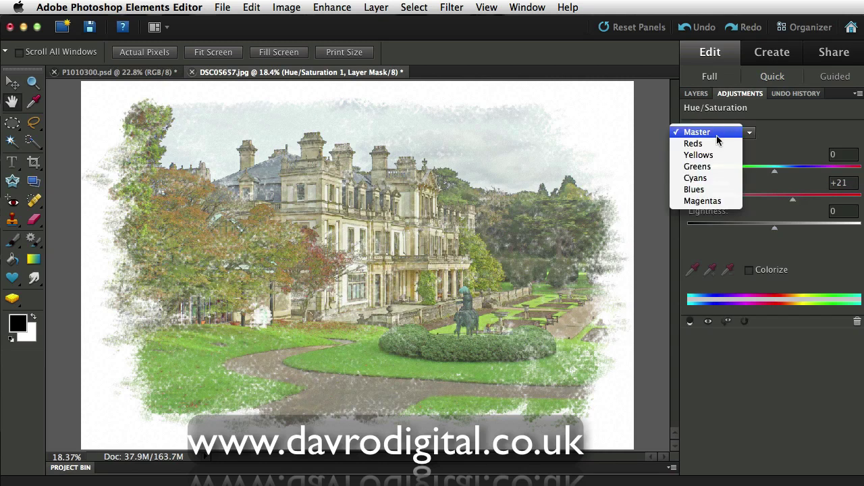
click(717, 145)
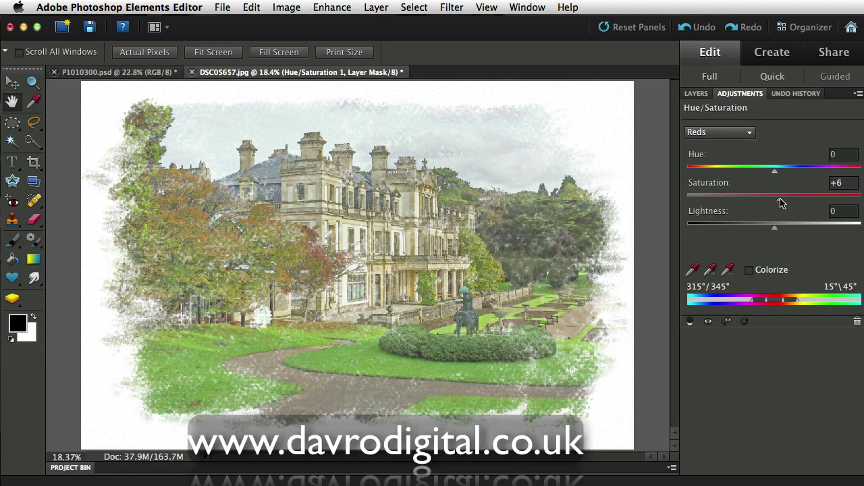
drag(781, 203, 809, 201)
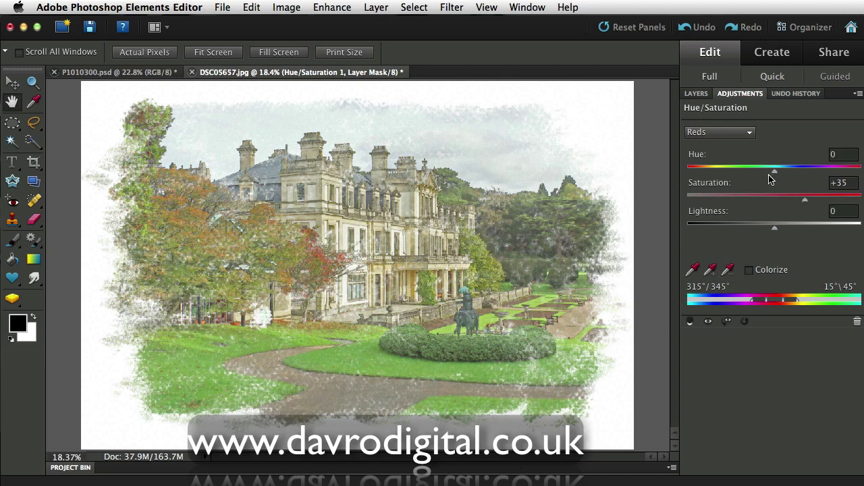
click(722, 133)
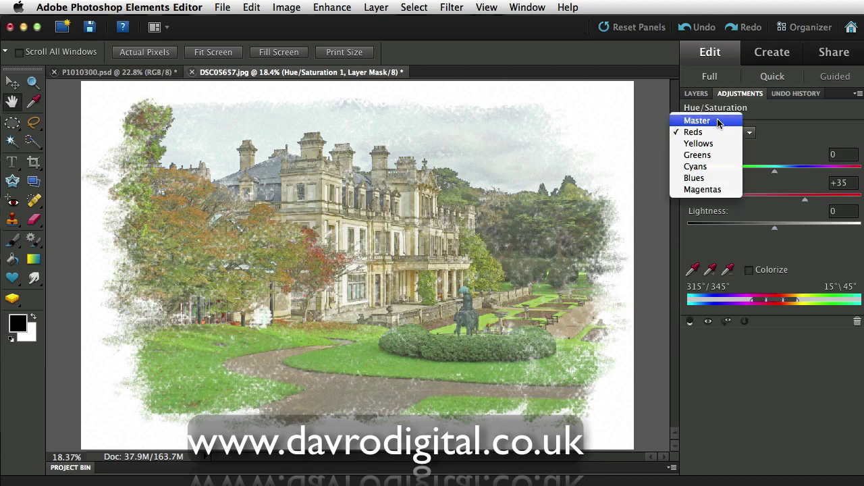
click(720, 121)
drag(801, 201, 796, 204)
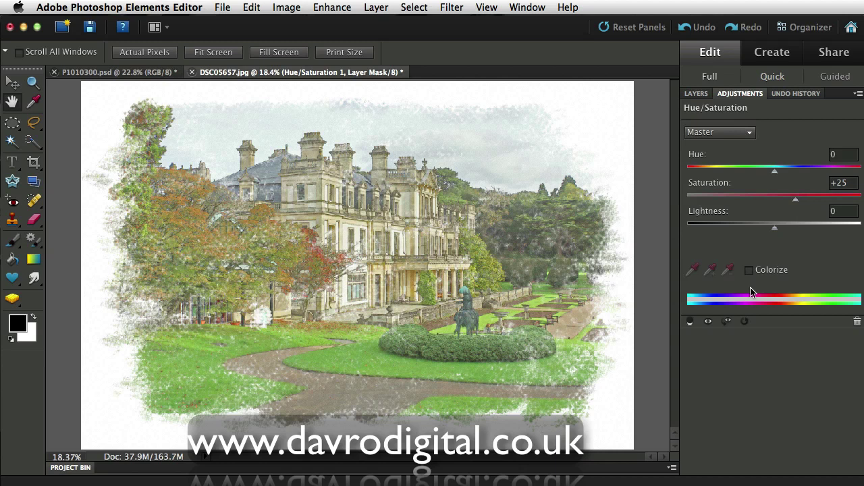
Shift the Yellows range to 30°/59° through 90°\119° and reduce the Yellows saturation to -15.
click(713, 134)
click(713, 155)
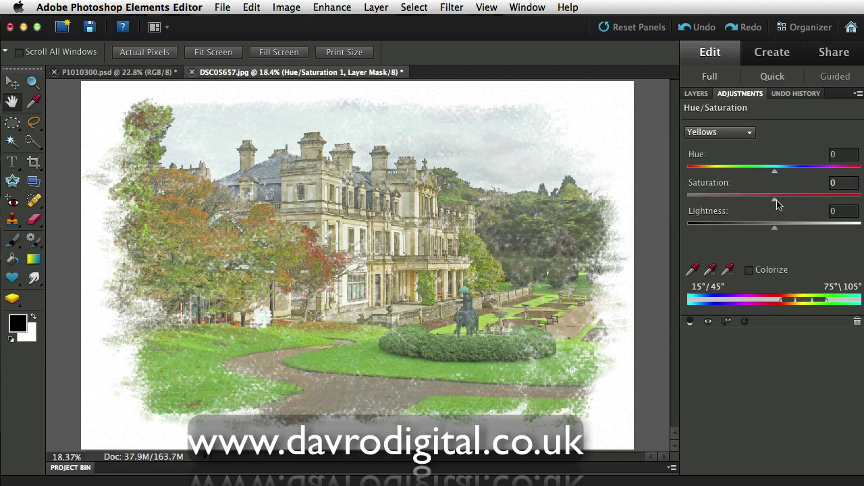
click(776, 202)
mouse_move(776, 201)
mouse_down()
mouse_move(755, 198)
mouse_move(764, 198)
mouse_up()
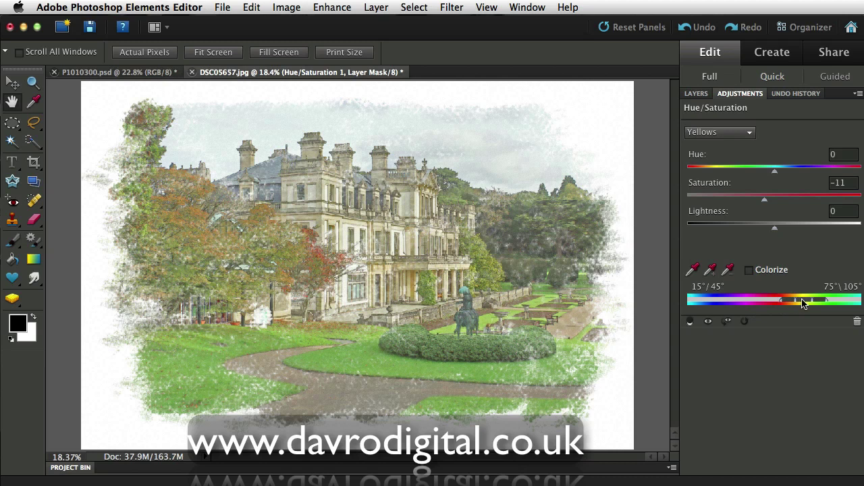
mouse_move(808, 305)
mouse_down()
mouse_move(823, 305)
mouse_move(810, 305)
mouse_up()
drag(765, 204, 761, 200)
click(732, 133)
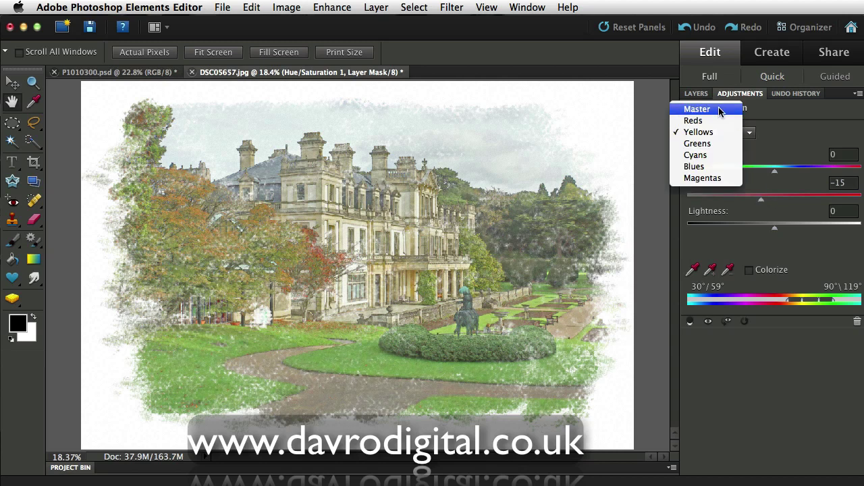
Compare the image with and without the Hue/Saturation adjustment and return to the layer list.
click(720, 110)
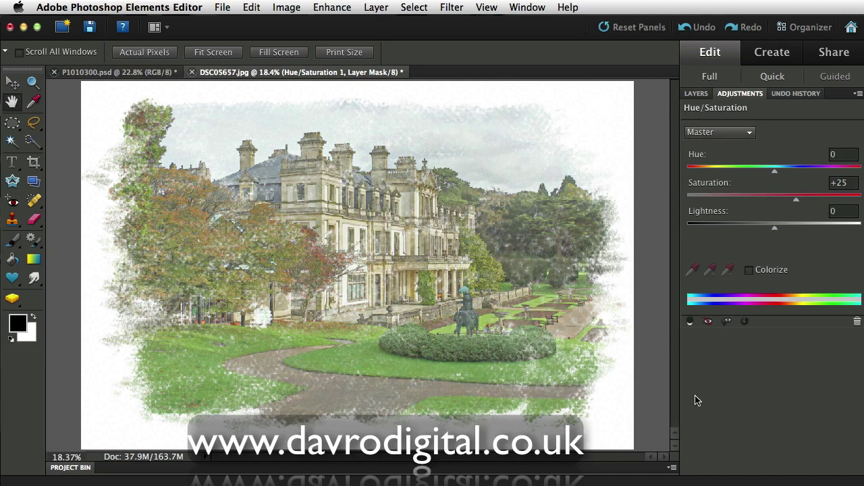
click(707, 323)
click(695, 95)
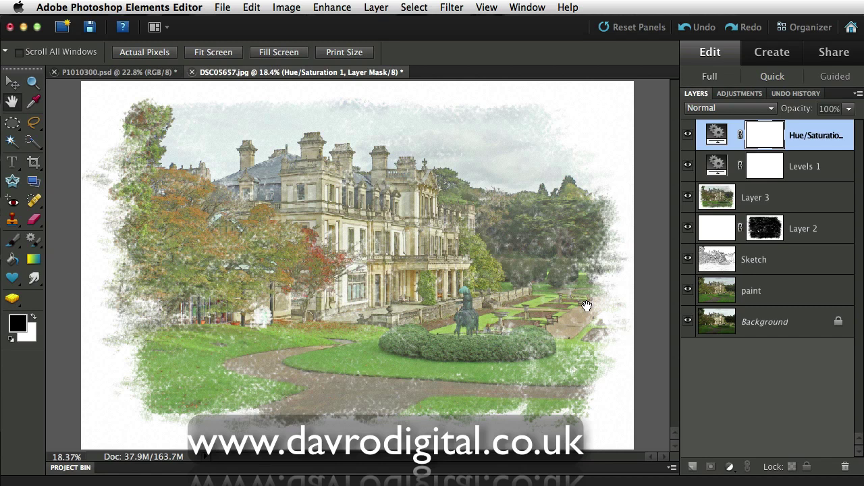
Inspect the finished painting's texture and brushed edges at 50% across the house, trees and lawn, ending with the whole image in view.
super+click(439, 264)
super+click(439, 264)
super+click(440, 263)
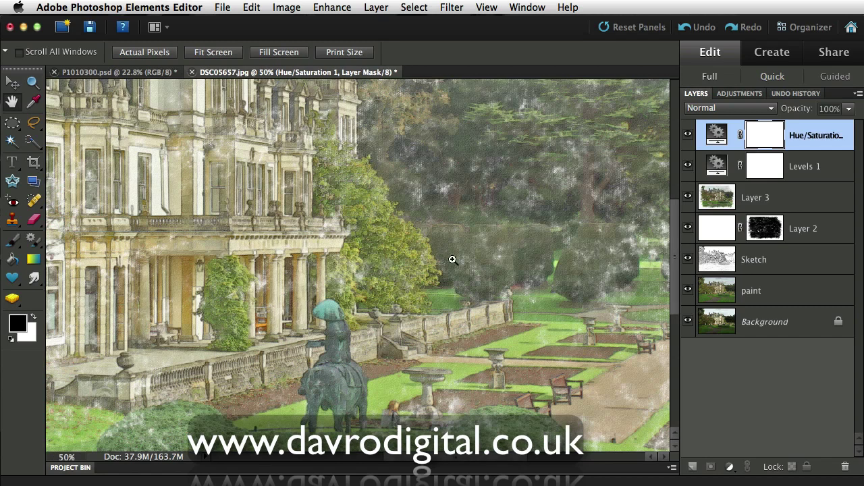
super+click(452, 270)
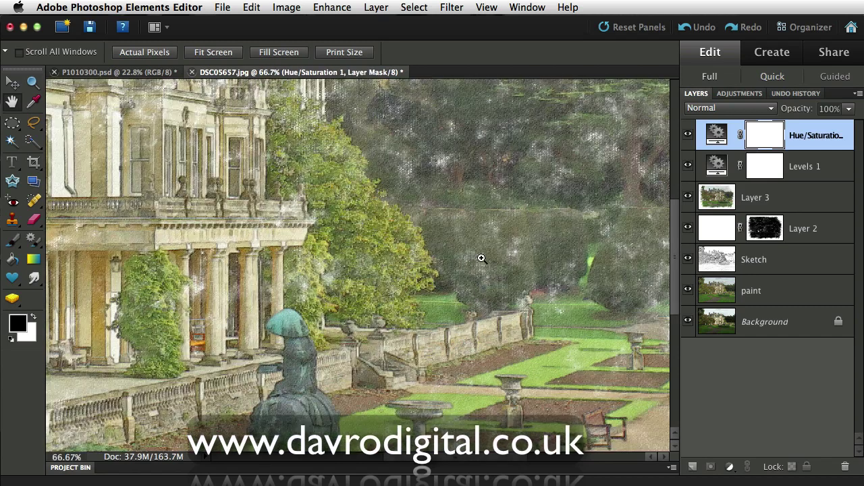
alt+super+click(472, 256)
drag(471, 257, 457, 315)
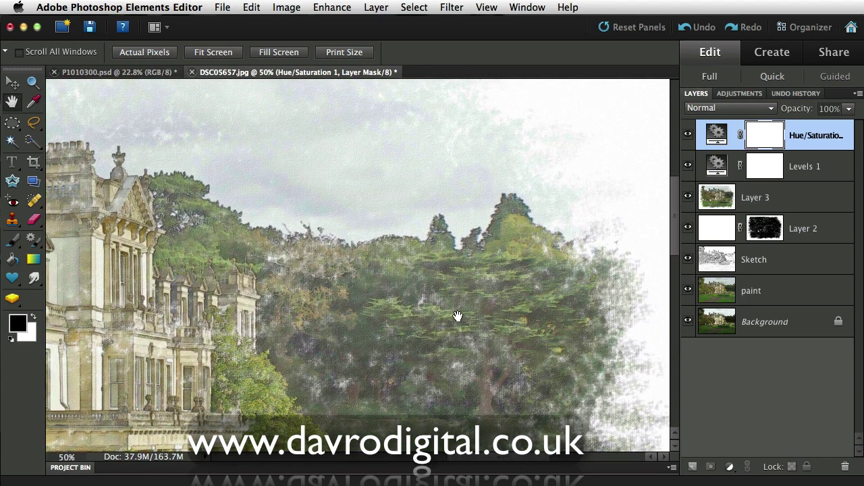
drag(376, 290, 562, 266)
drag(357, 265, 523, 240)
drag(383, 309, 480, 265)
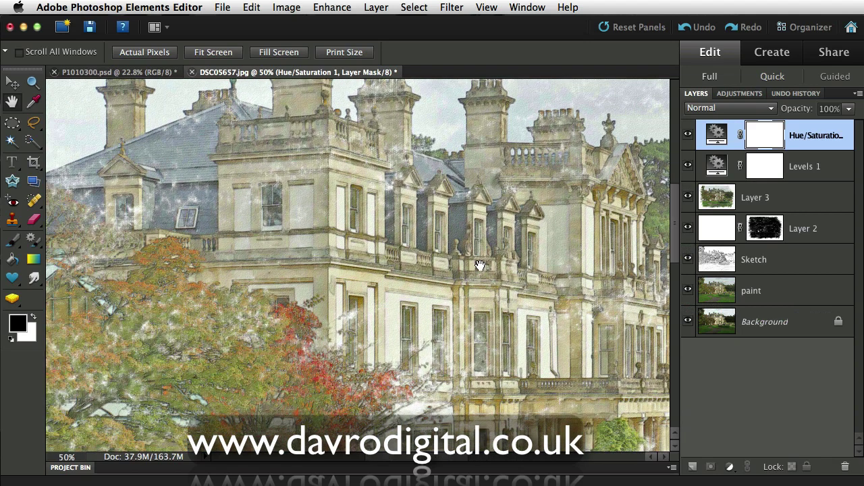
drag(371, 323, 480, 298)
drag(383, 348, 447, 278)
drag(423, 336, 468, 274)
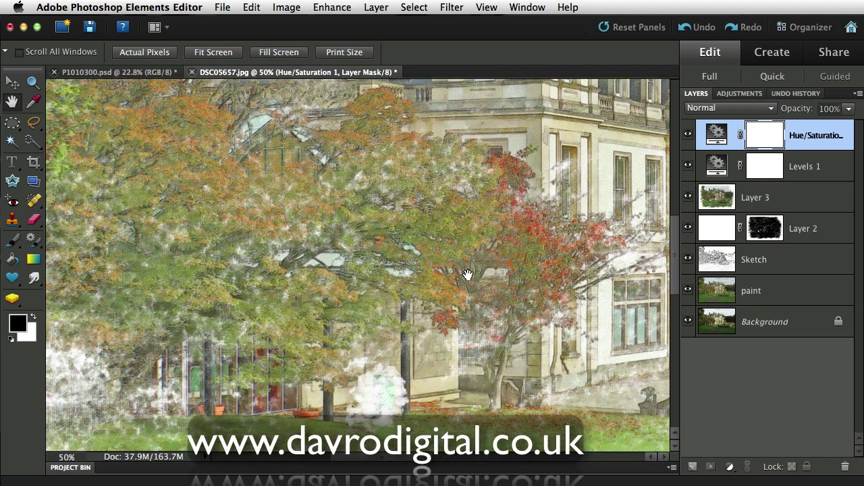
drag(335, 344, 430, 279)
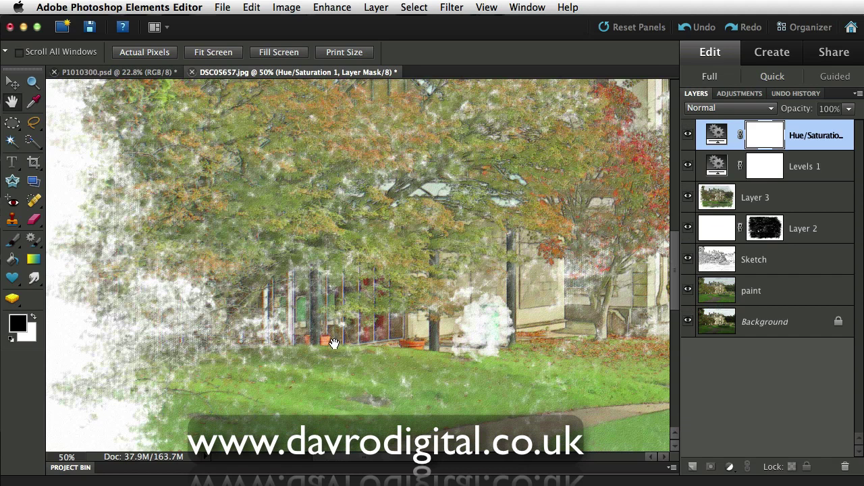
drag(330, 343, 378, 323)
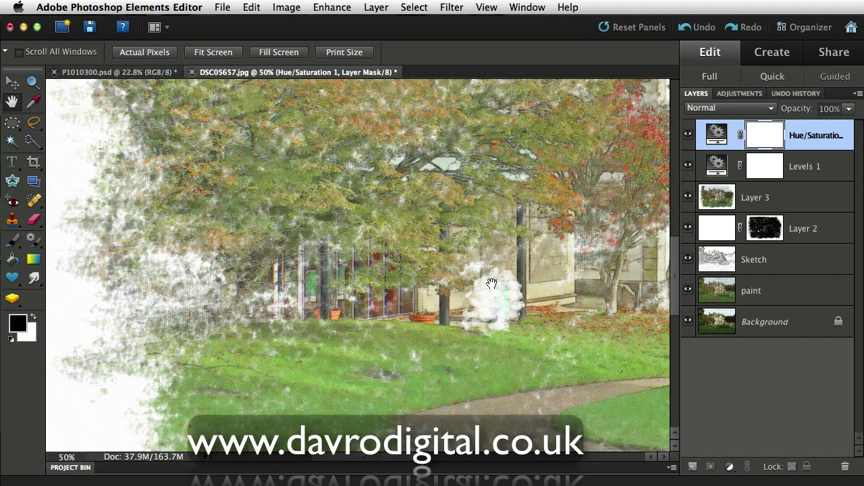
drag(383, 351, 388, 251)
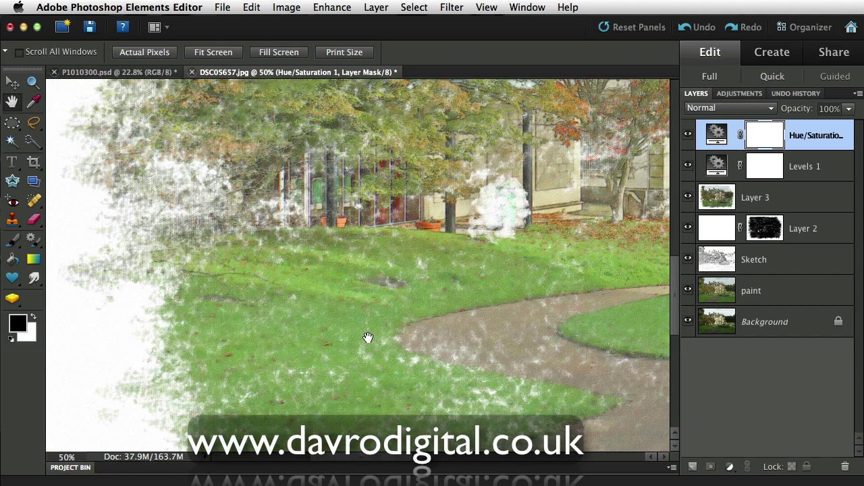
drag(368, 337, 372, 290)
drag(386, 363, 383, 291)
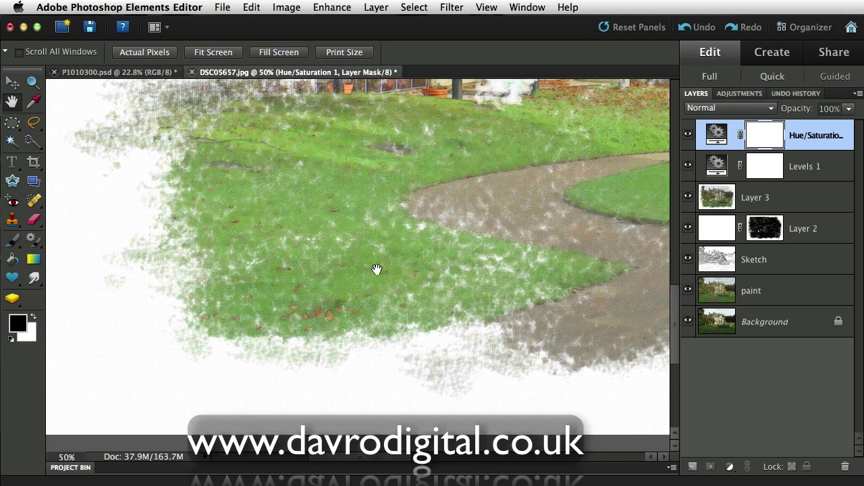
key(super+0)
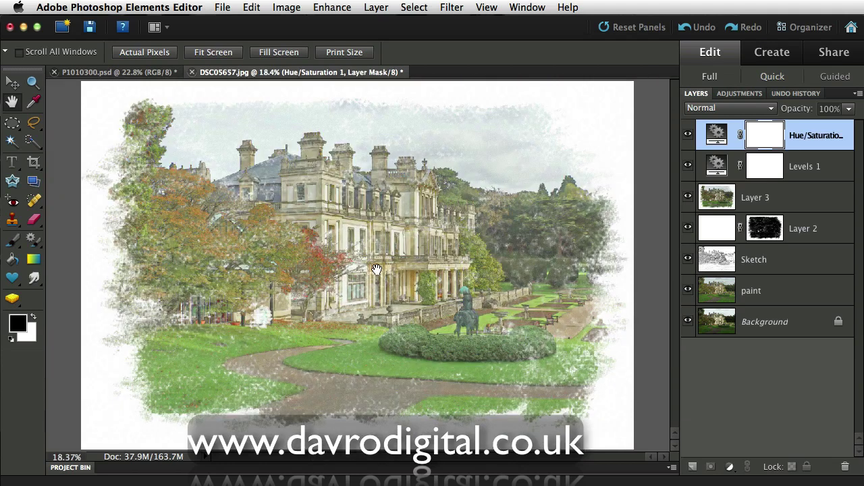